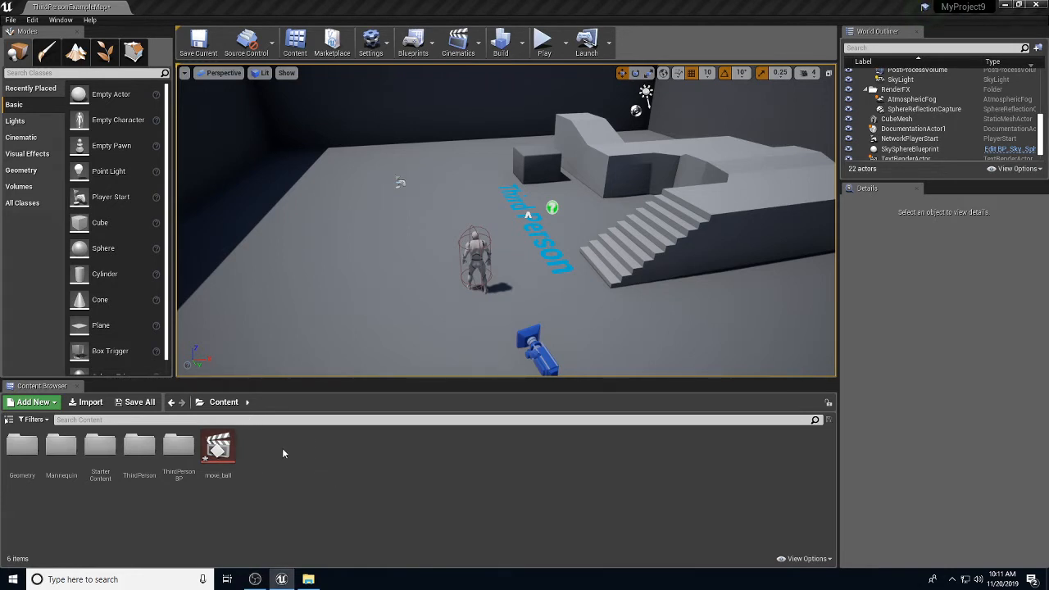
Step: Create a Level Sequence asset named move_platform beside move_ball in the Content folder
{"action": "right_click", "coordinate": [282, 448]}
{"action": "mouse_move", "coordinate": [326, 288]}
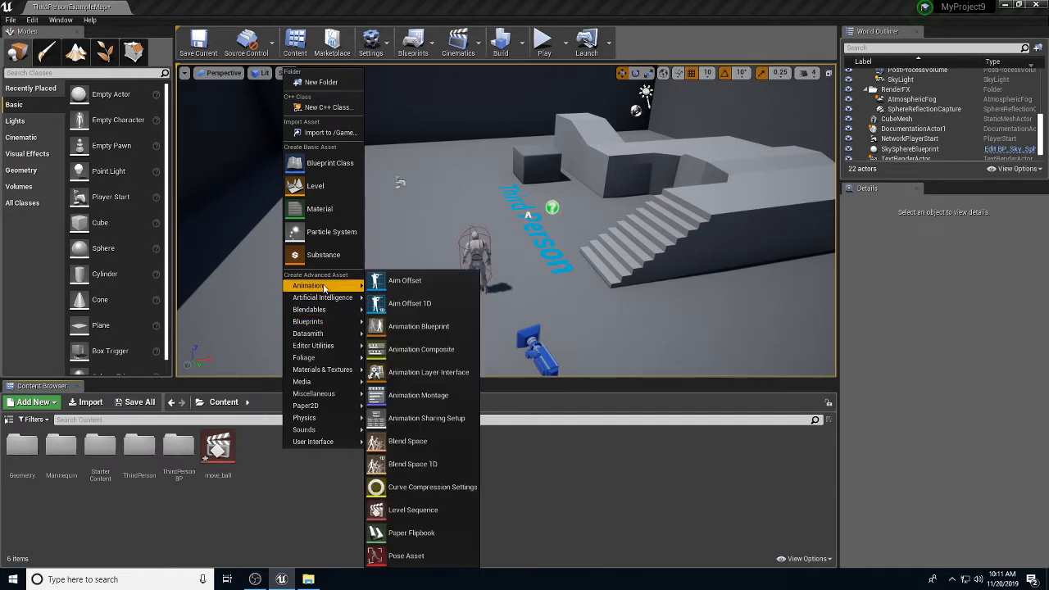
{"action": "left_click", "coordinate": [420, 507]}
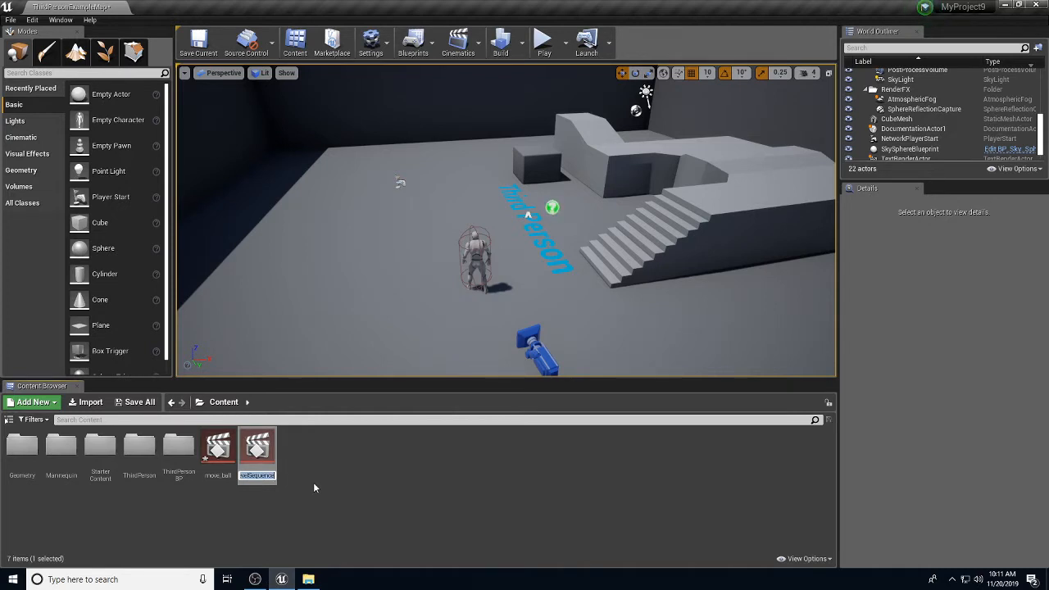
{"action": "type", "text": "move"}
{"action": "type", "text": "_plat"}
{"action": "type", "text": "form"}
{"action": "key", "text": "Return"}
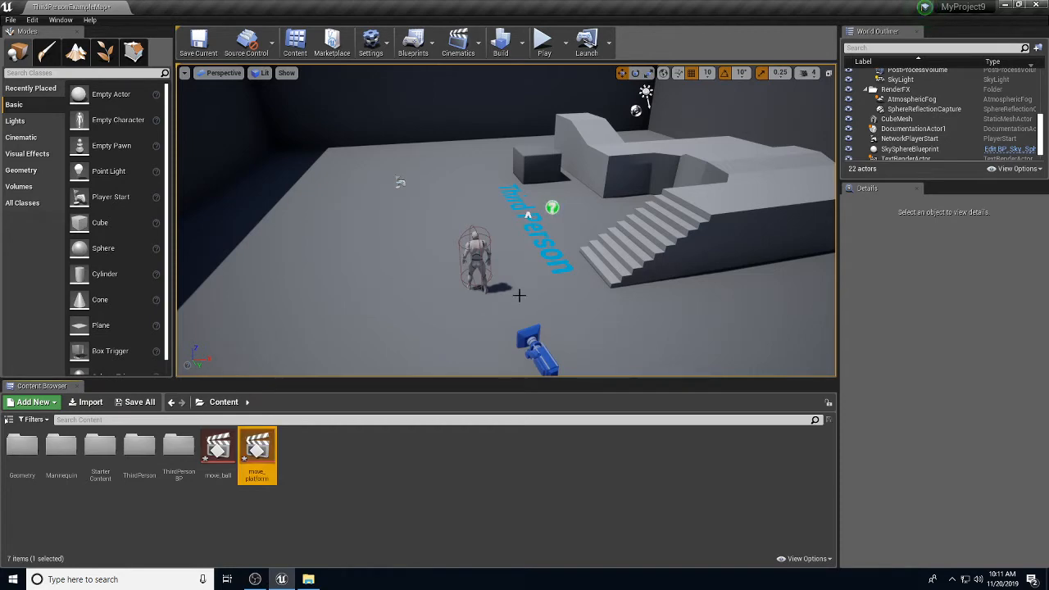
{"action": "scroll", "coordinate": [659, 207], "scroll_direction": "down", "scroll_amount": 3}
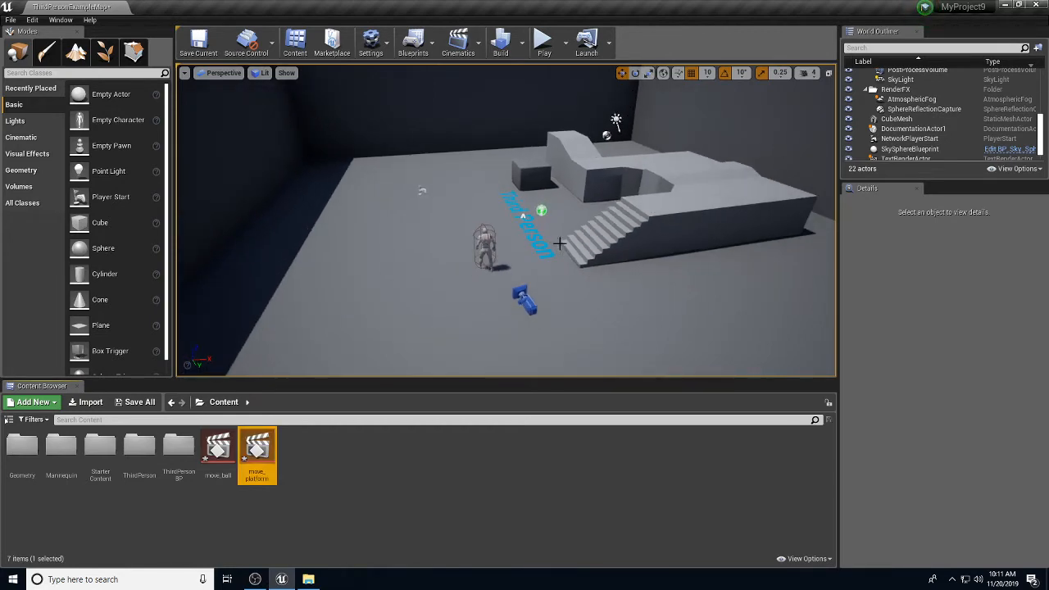
Step: Place a Cube in the level, scale it into a flat slab, and slide it along X
{"action": "right_click_drag", "start_coordinate": [559, 243], "coordinate": [553, 236]}
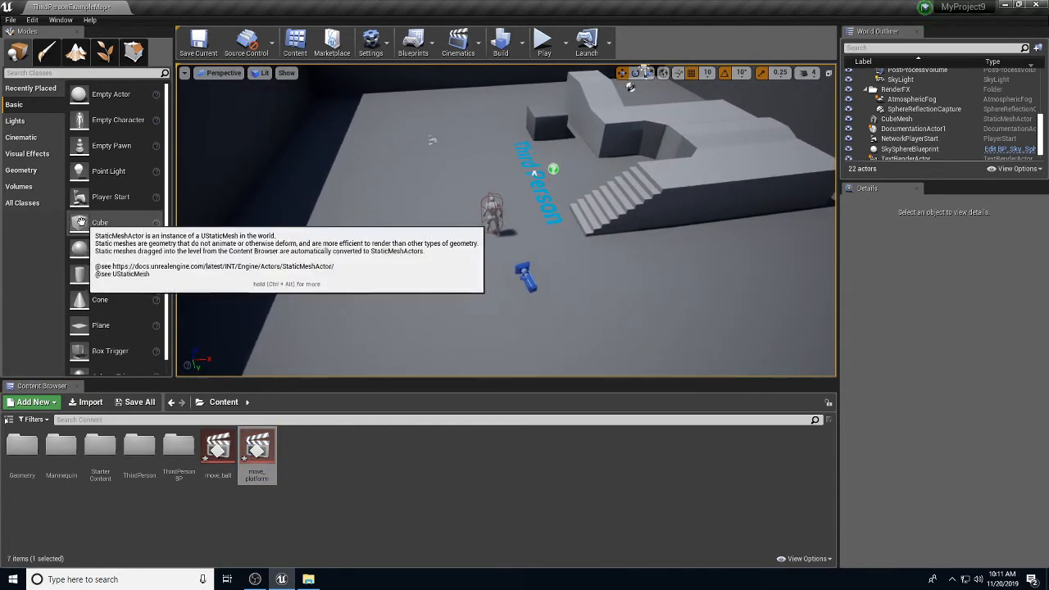
{"action": "left_click_drag", "start_coordinate": [99, 222], "coordinate": [534, 225]}
{"action": "key", "text": "r"}
{"action": "key", "text": "w"}
{"action": "left_click_drag", "start_coordinate": [658, 143], "coordinate": [668, 109]}
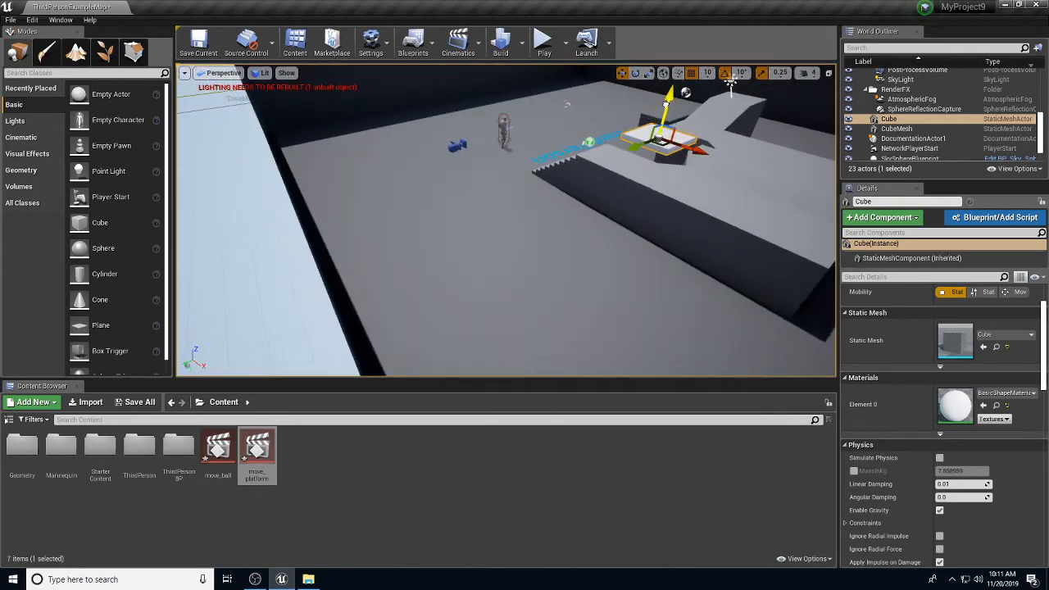
{"action": "left_click_drag", "start_coordinate": [695, 149], "coordinate": [702, 152]}
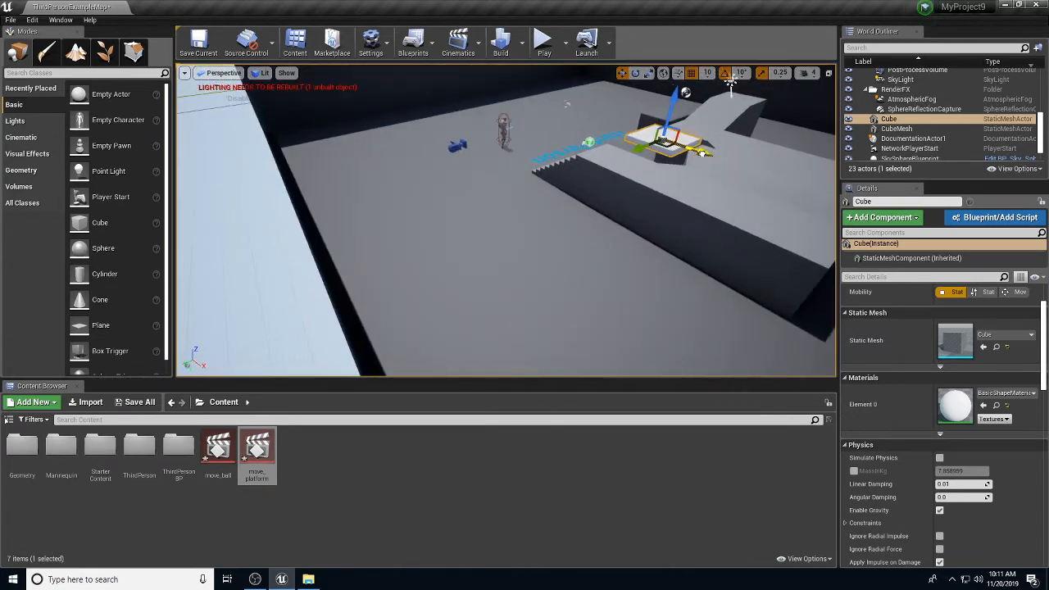
{"action": "left_click_drag", "start_coordinate": [647, 181], "coordinate": [676, 188], "text": "alt"}
Step: Drop a Box Trigger onto the cube slab
{"action": "left_click_drag", "start_coordinate": [600, 189], "coordinate": [669, 242], "text": "alt"}
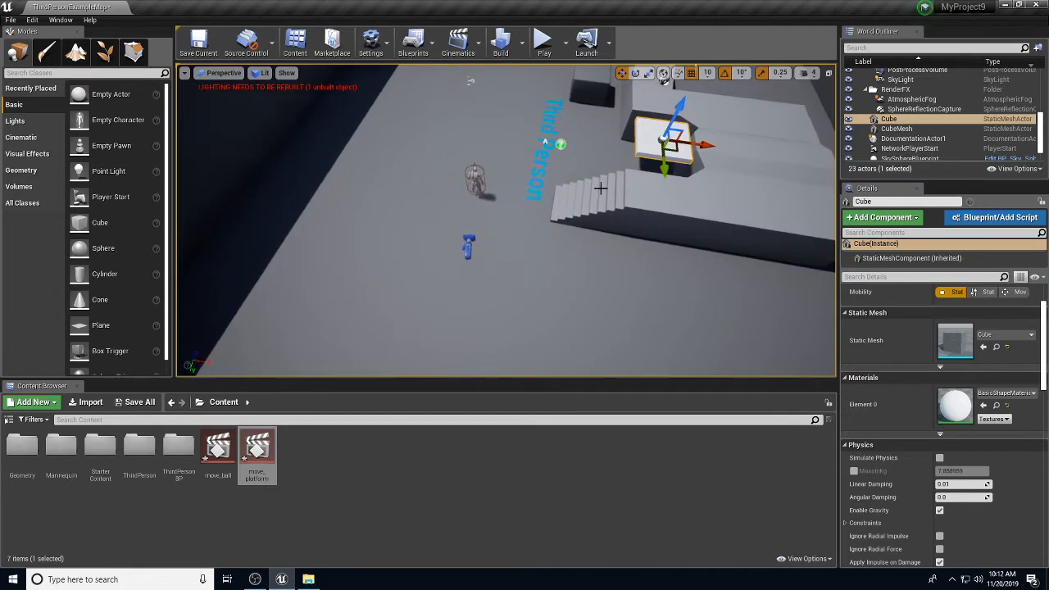
{"action": "left_click_drag", "start_coordinate": [659, 196], "coordinate": [663, 231], "text": "alt"}
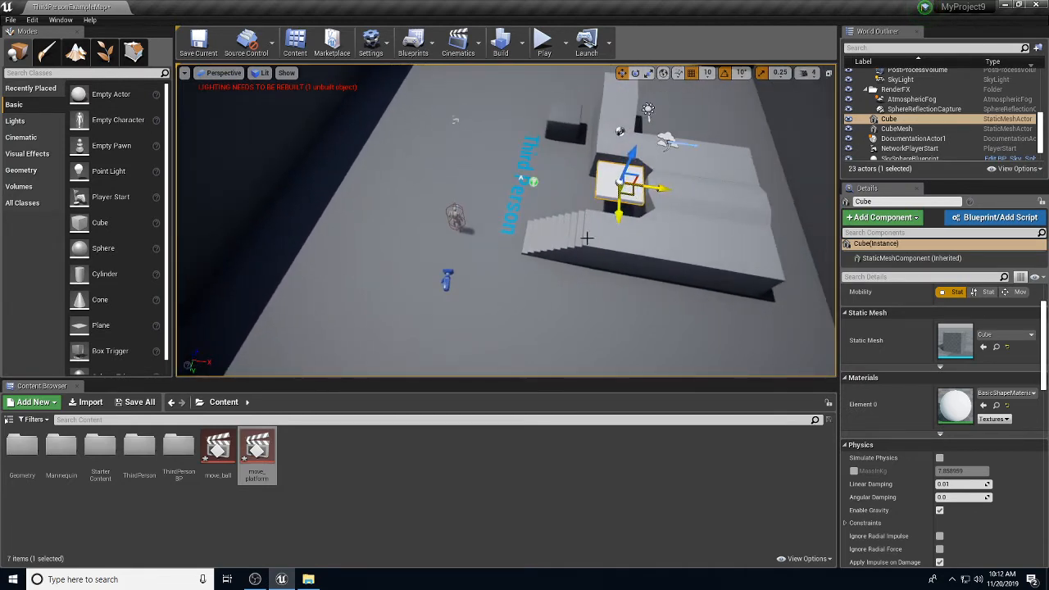
{"action": "scroll", "coordinate": [90, 324], "scroll_direction": "down", "scroll_amount": 1}
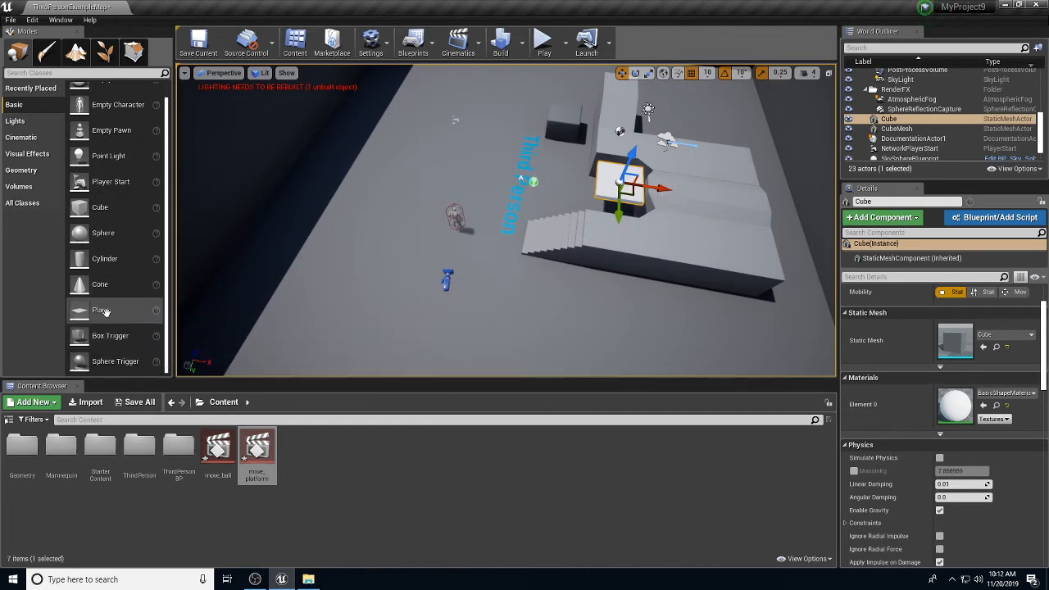
{"action": "left_click_drag", "start_coordinate": [110, 336], "coordinate": [600, 164]}
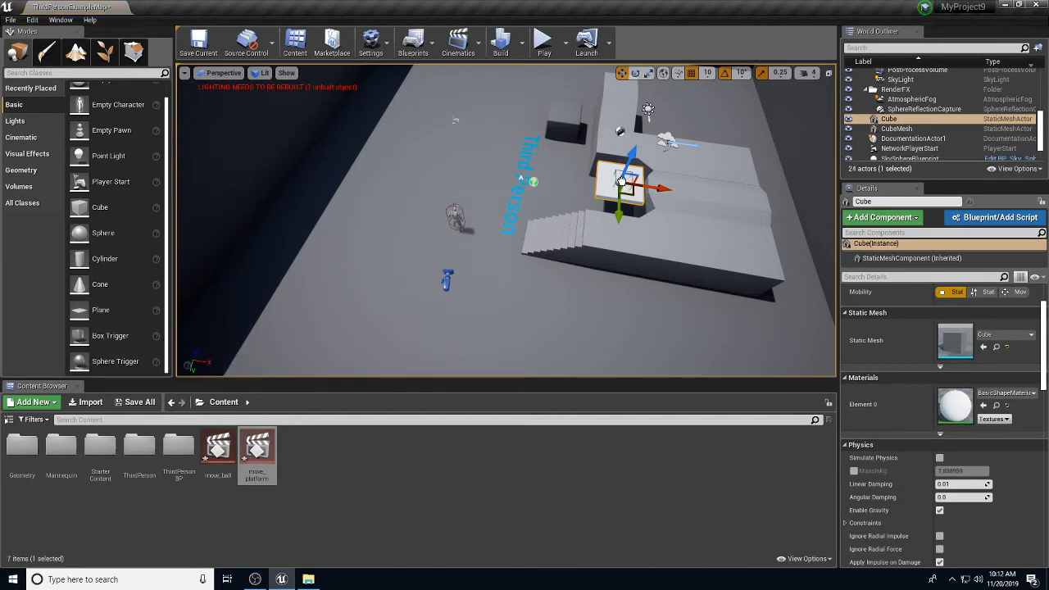
Step: Scale the TriggerBox up evenly so it surrounds the slab
{"action": "left_click", "coordinate": [620, 180]}
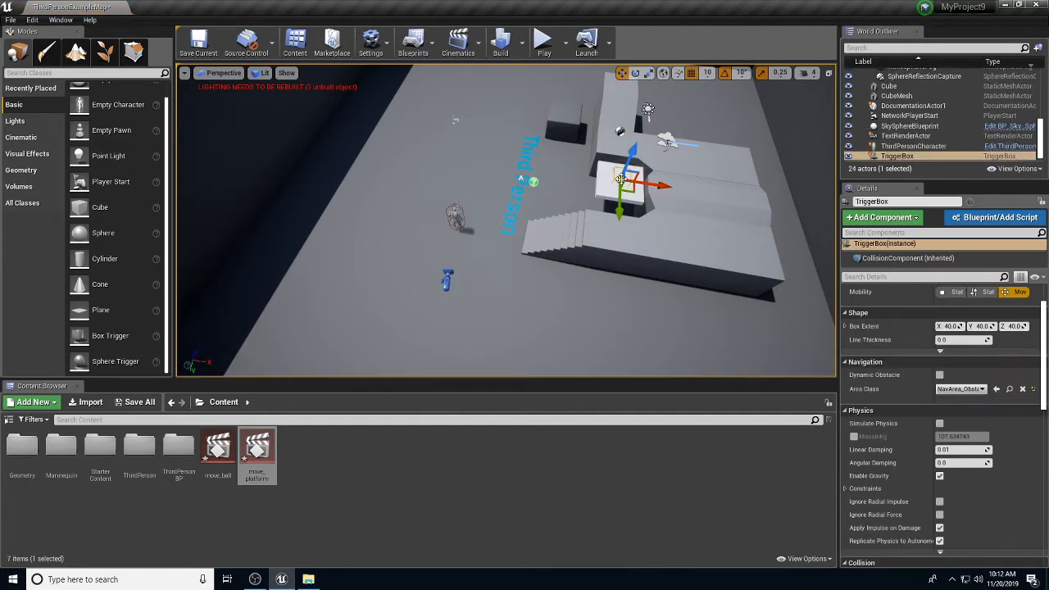
{"action": "left_click_drag", "start_coordinate": [620, 179], "coordinate": [637, 146]}
{"action": "key", "text": "e"}
{"action": "key", "text": "w"}
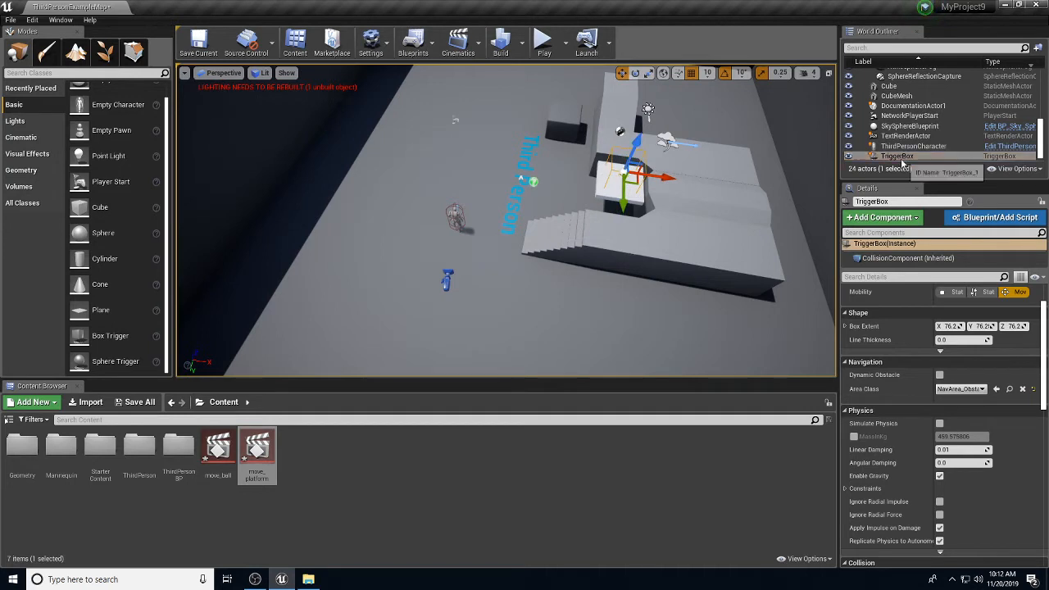
{"action": "scroll", "coordinate": [921, 152], "scroll_direction": "up", "scroll_amount": 1}
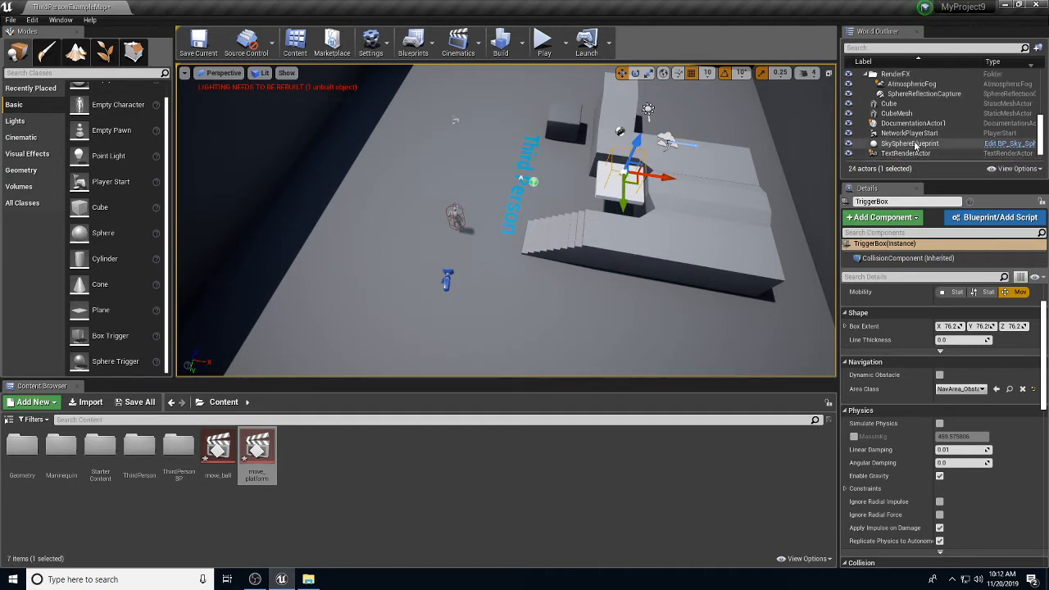
{"action": "scroll", "coordinate": [916, 143], "scroll_direction": "down", "scroll_amount": 1}
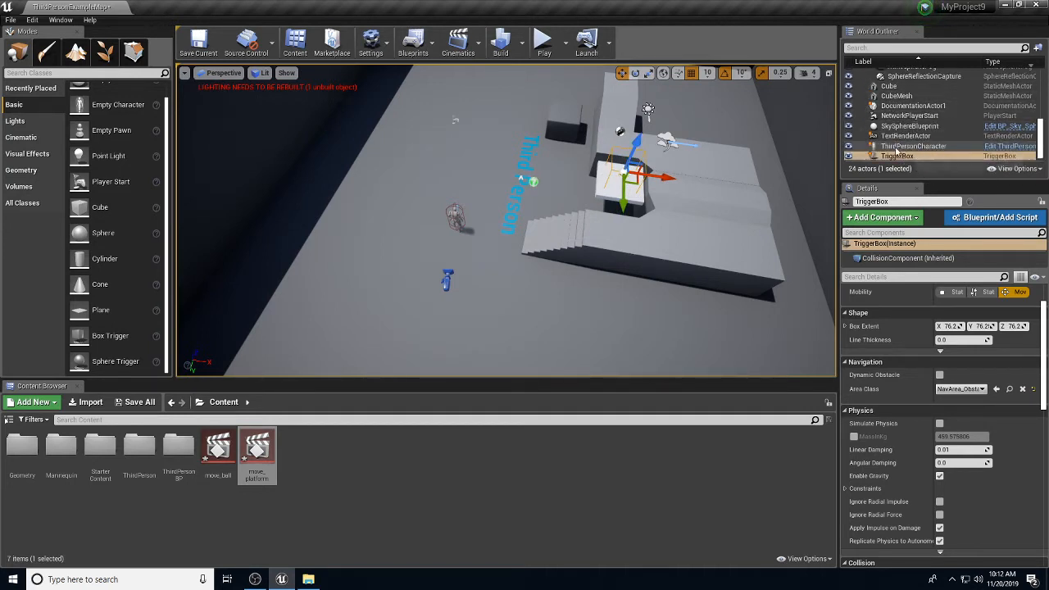
Step: Attach the TriggerBox under the Cube in the World Outliner, undoing a stray cube move
{"action": "left_click", "coordinate": [894, 156]}
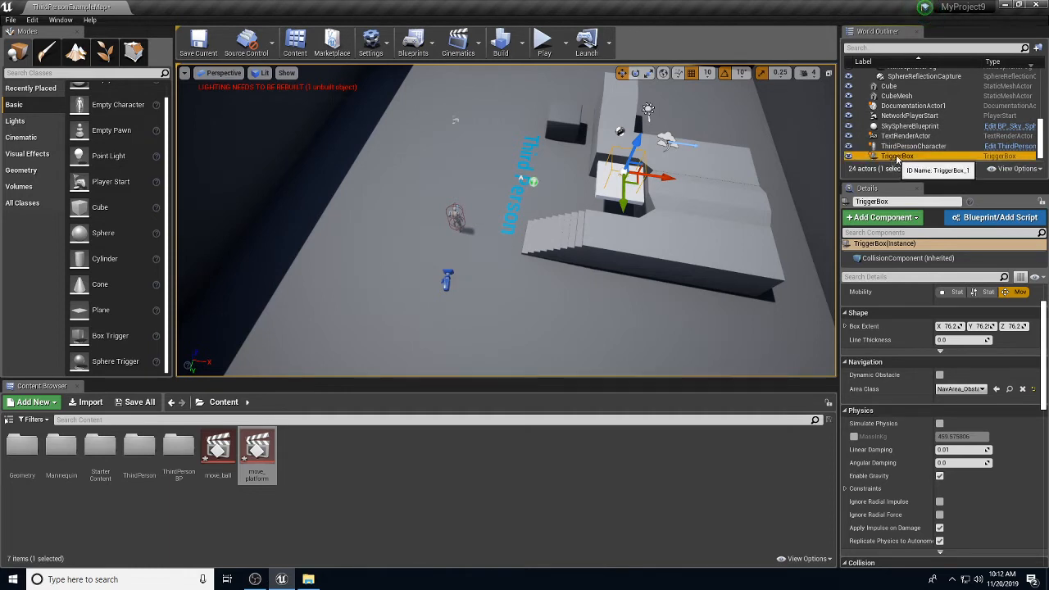
{"action": "left_click_drag", "start_coordinate": [894, 161], "coordinate": [890, 87]}
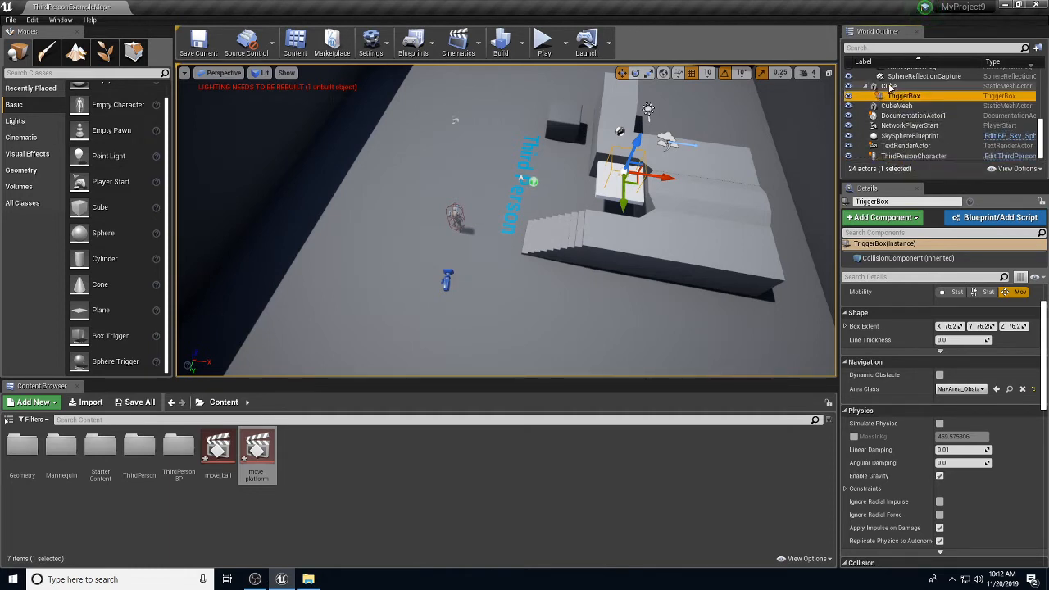
{"action": "left_click", "coordinate": [645, 195]}
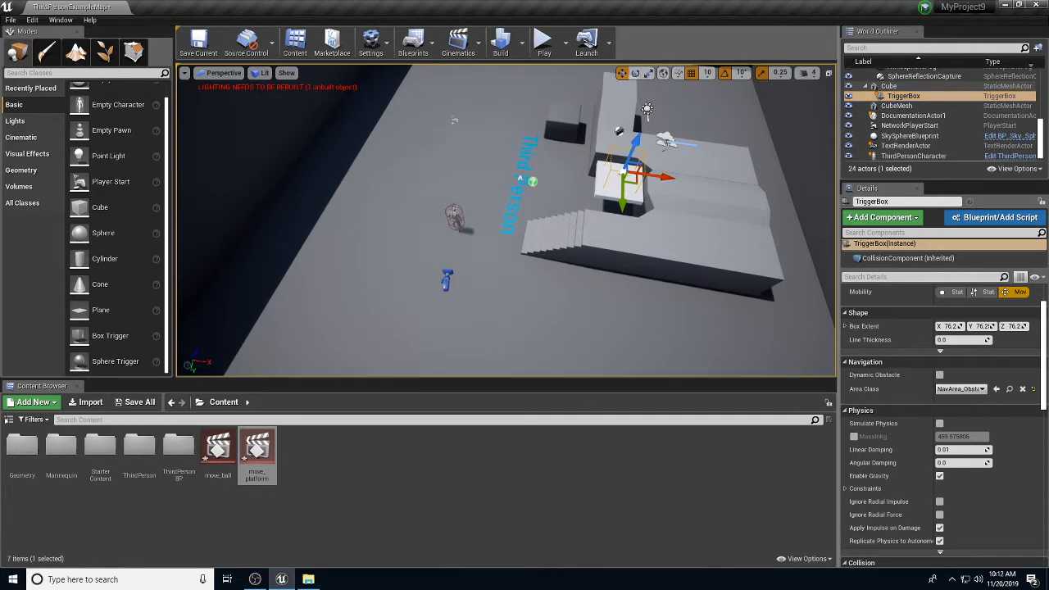
{"action": "left_click_drag", "start_coordinate": [663, 189], "coordinate": [675, 129]}
{"action": "key", "text": "ctrl+z"}
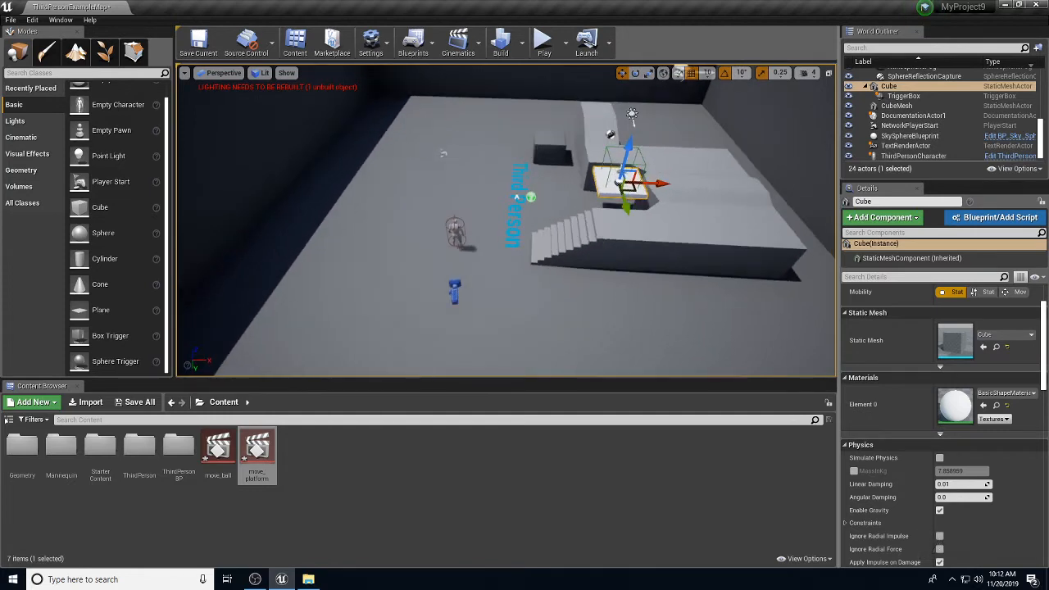
Step: Open move_platform in Sequencer and add the Cube as a track
{"action": "left_click", "coordinate": [257, 450]}
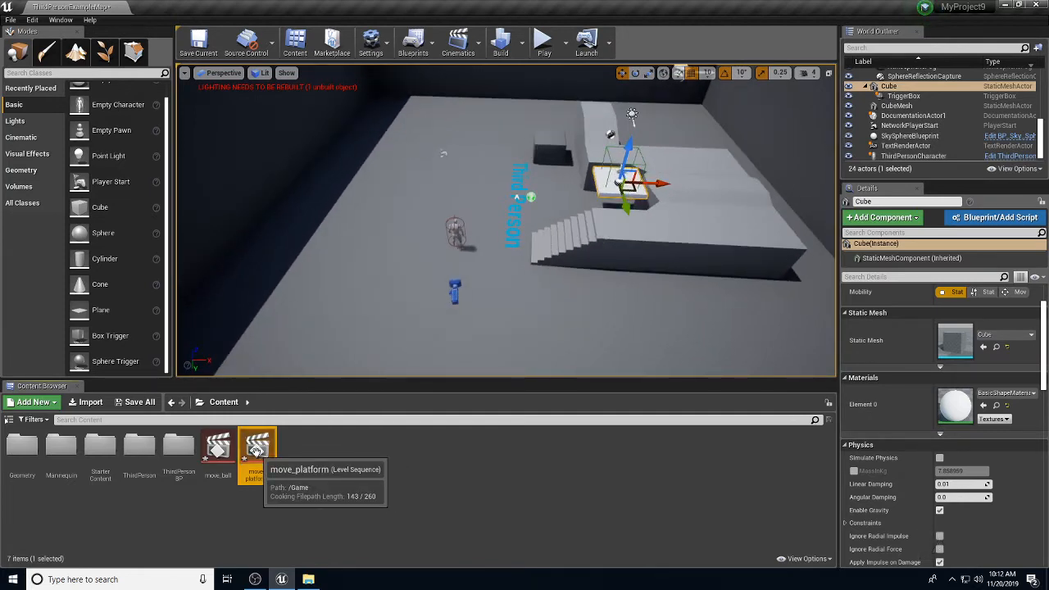
{"action": "double_click", "coordinate": [256, 450]}
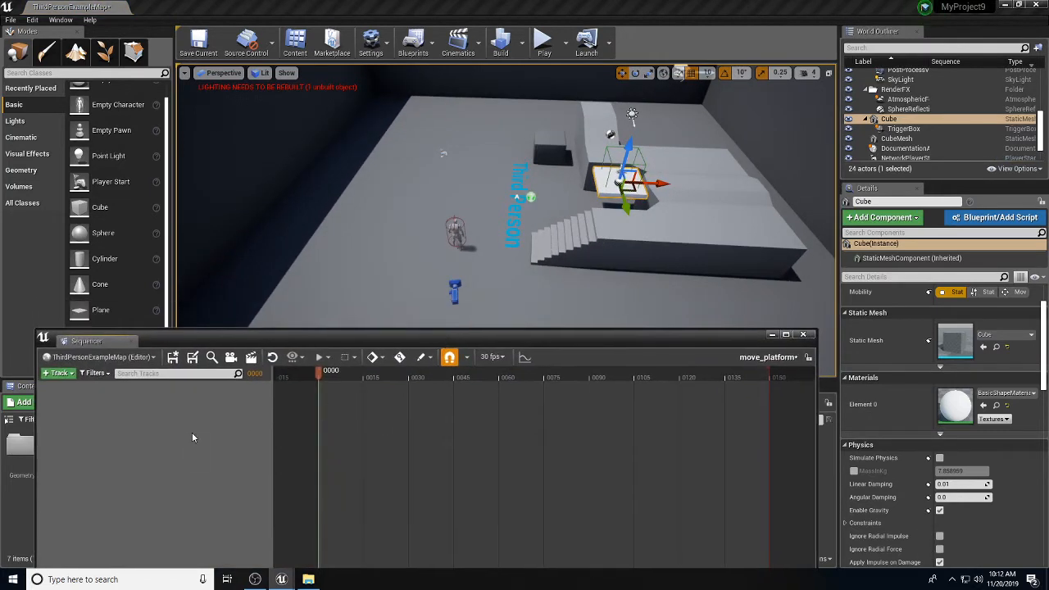
{"action": "left_click_drag", "start_coordinate": [889, 120], "coordinate": [163, 459]}
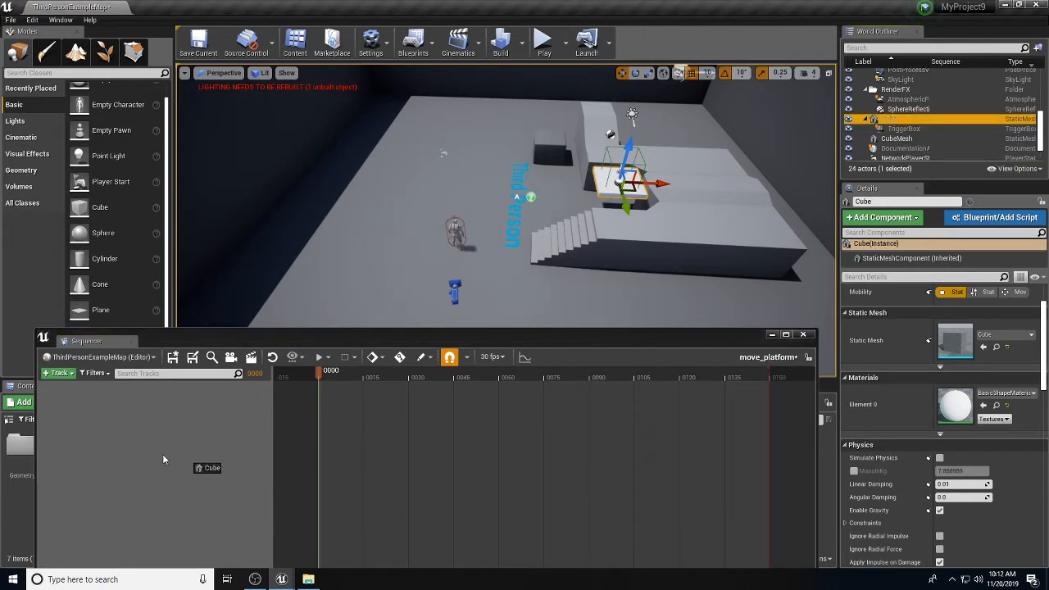
{"action": "left_click_drag", "start_coordinate": [101, 420], "coordinate": [101, 420]}
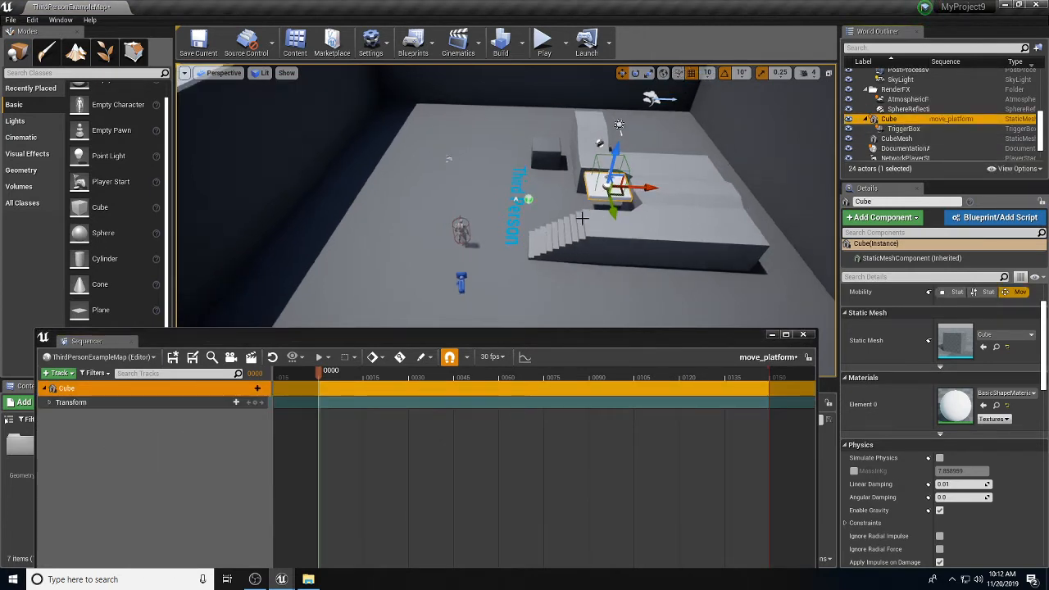
Step: Key the Cube's Transform at frame 0000 and advance the playhead
{"action": "right_click_drag", "start_coordinate": [582, 218], "coordinate": [582, 276]}
{"action": "left_click_drag", "start_coordinate": [582, 276], "coordinate": [562, 267], "text": "alt"}
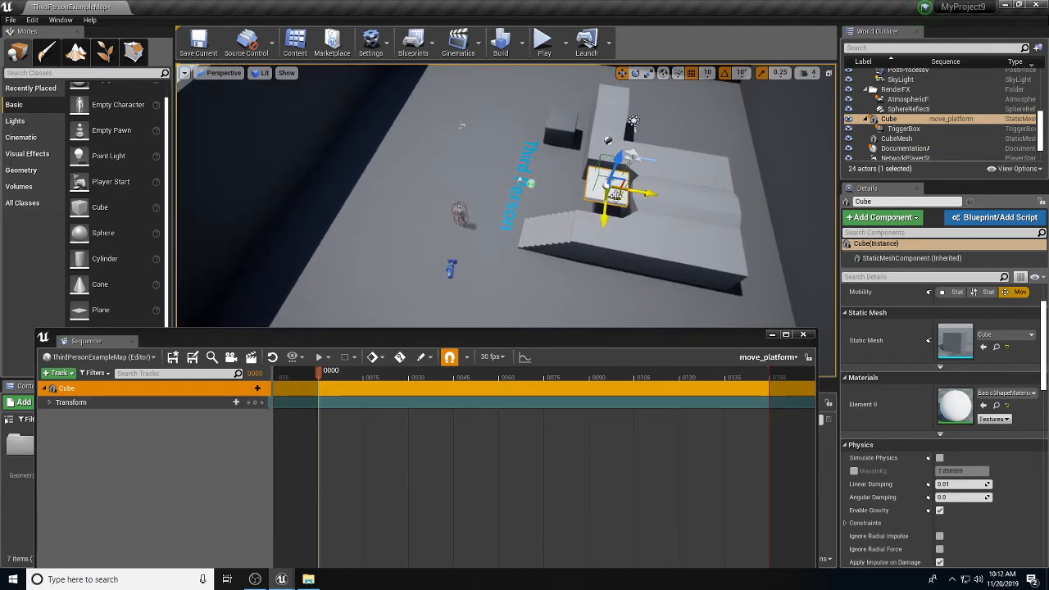
{"action": "left_click", "coordinate": [257, 405]}
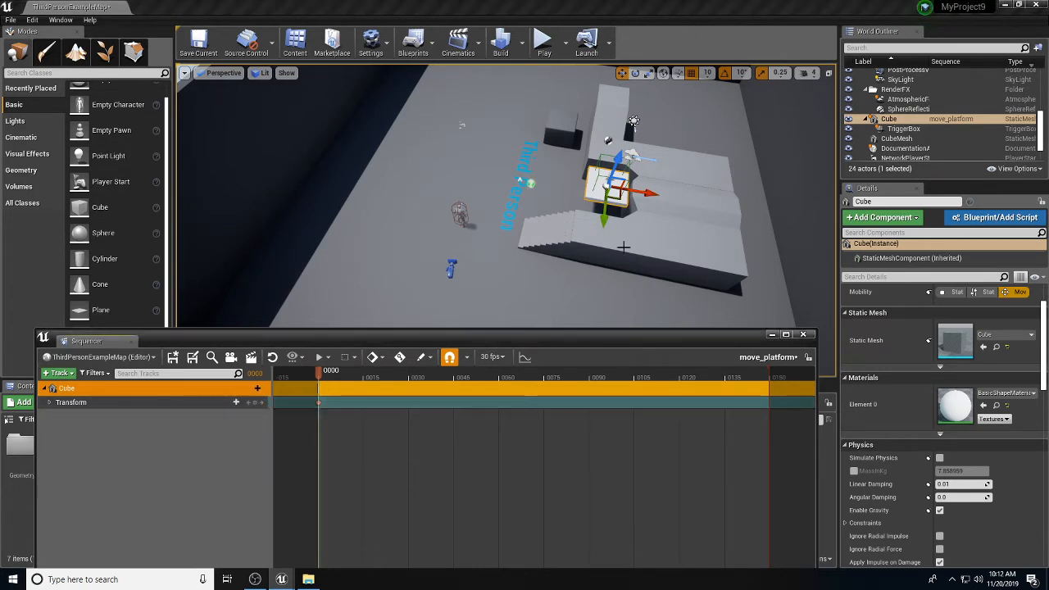
{"action": "left_click_drag", "start_coordinate": [319, 372], "coordinate": [455, 383]}
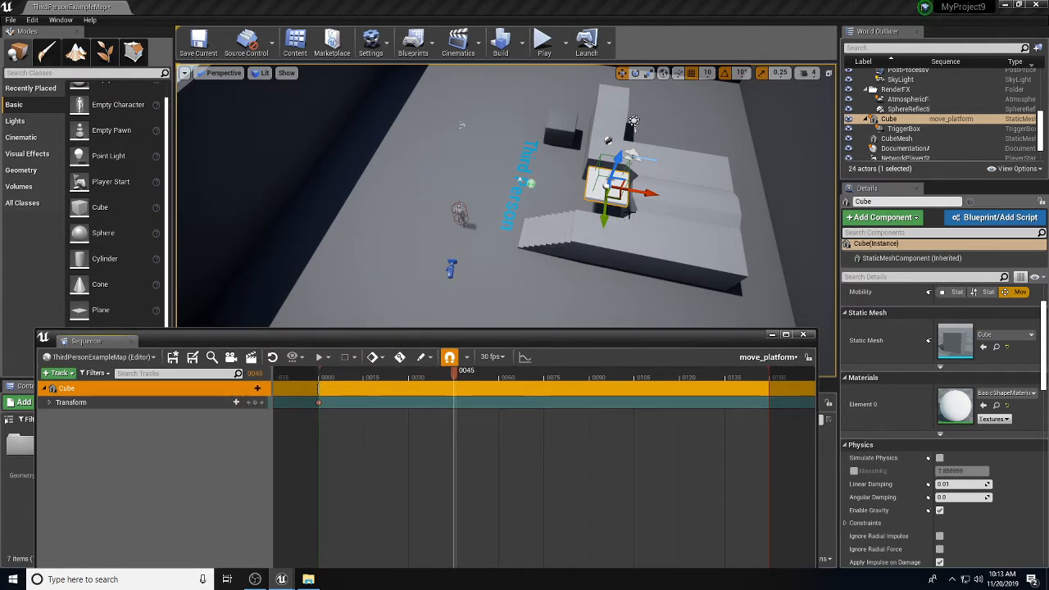
Step: Slide the cube along X and key it at 0045, then raise it along Y at frame 0090
{"action": "left_click_drag", "start_coordinate": [647, 194], "coordinate": [447, 157]}
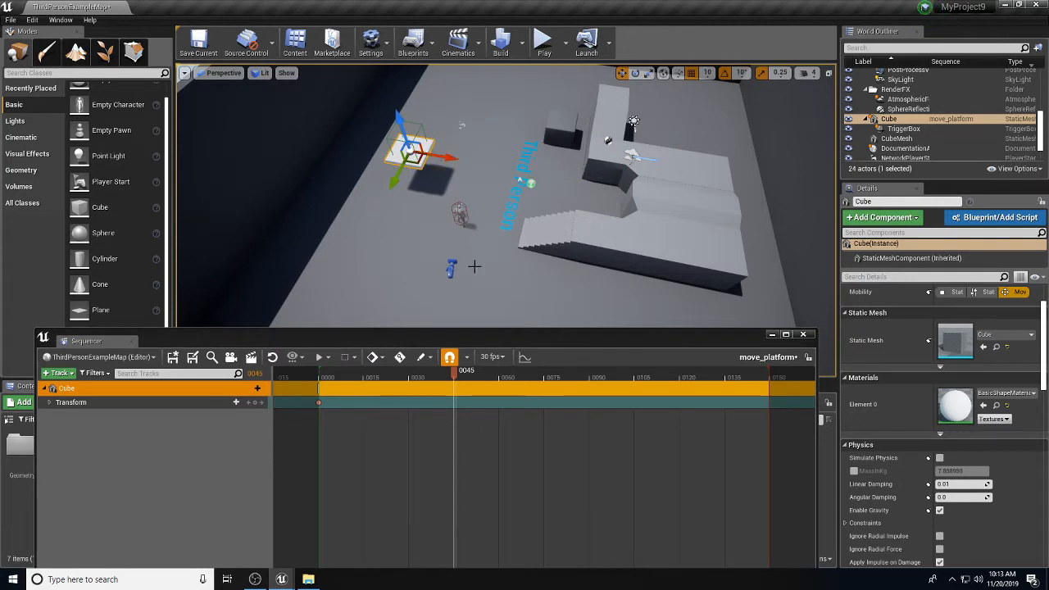
{"action": "left_click", "coordinate": [254, 403]}
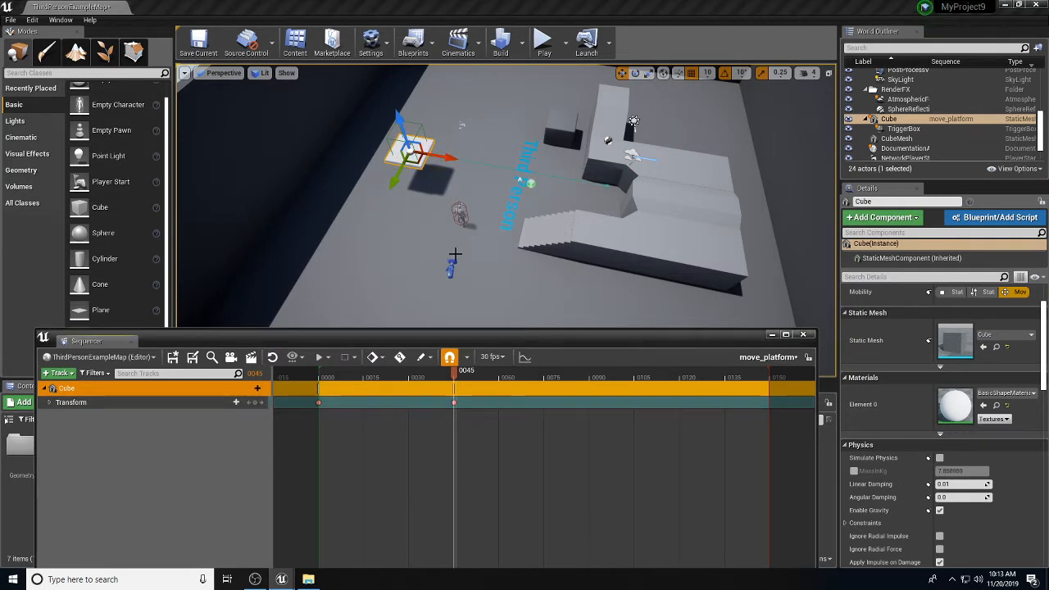
{"action": "right_click_drag", "start_coordinate": [511, 229], "coordinate": [508, 204]}
{"action": "left_click_drag", "start_coordinate": [456, 371], "coordinate": [590, 375]}
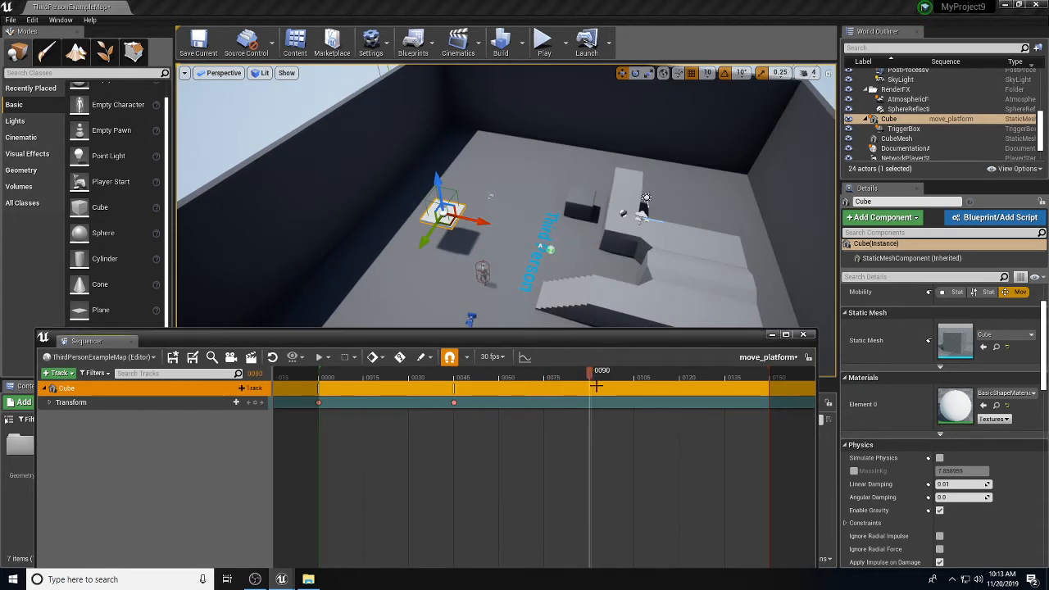
{"action": "left_click_drag", "start_coordinate": [430, 232], "coordinate": [502, 167]}
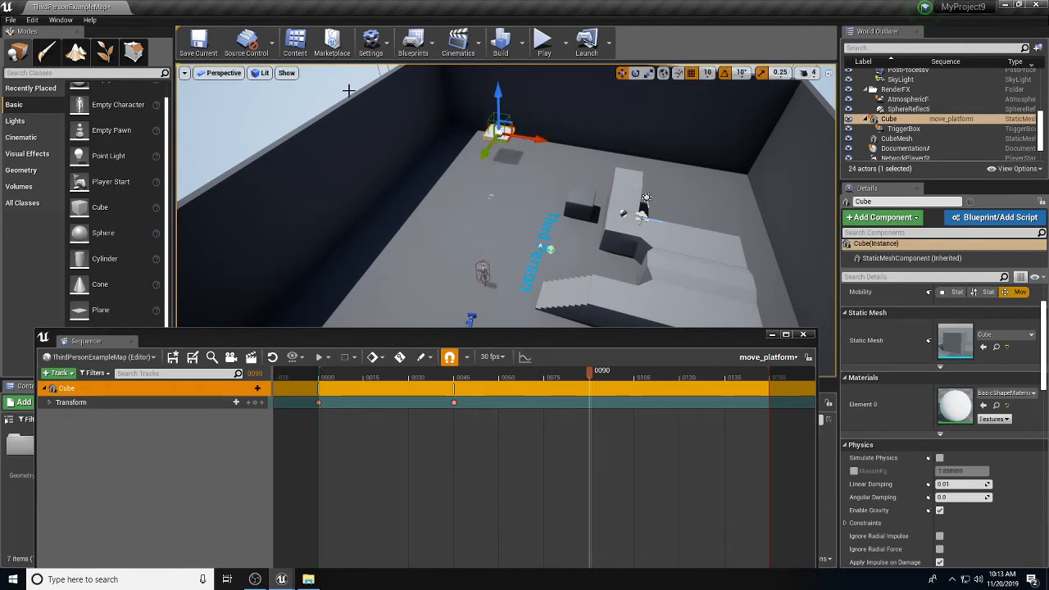
Step: In Top view, nudge the cube and key its Transform at frame 0090
{"action": "left_click", "coordinate": [234, 74]}
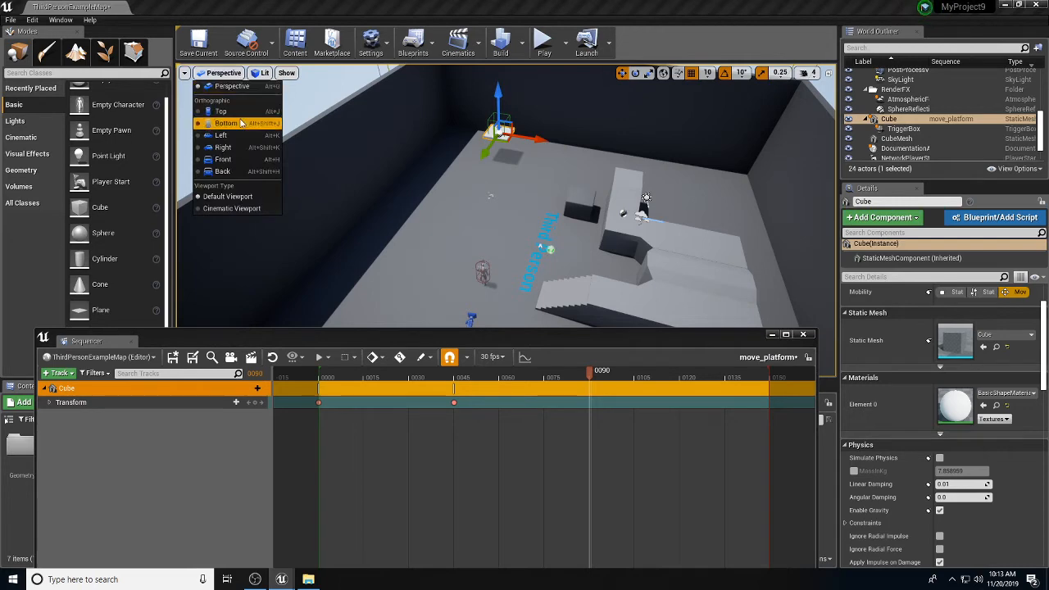
{"action": "left_click", "coordinate": [221, 108]}
{"action": "right_click_drag", "start_coordinate": [491, 203], "coordinate": [459, 208]}
{"action": "left_click_drag", "start_coordinate": [495, 204], "coordinate": [491, 214]}
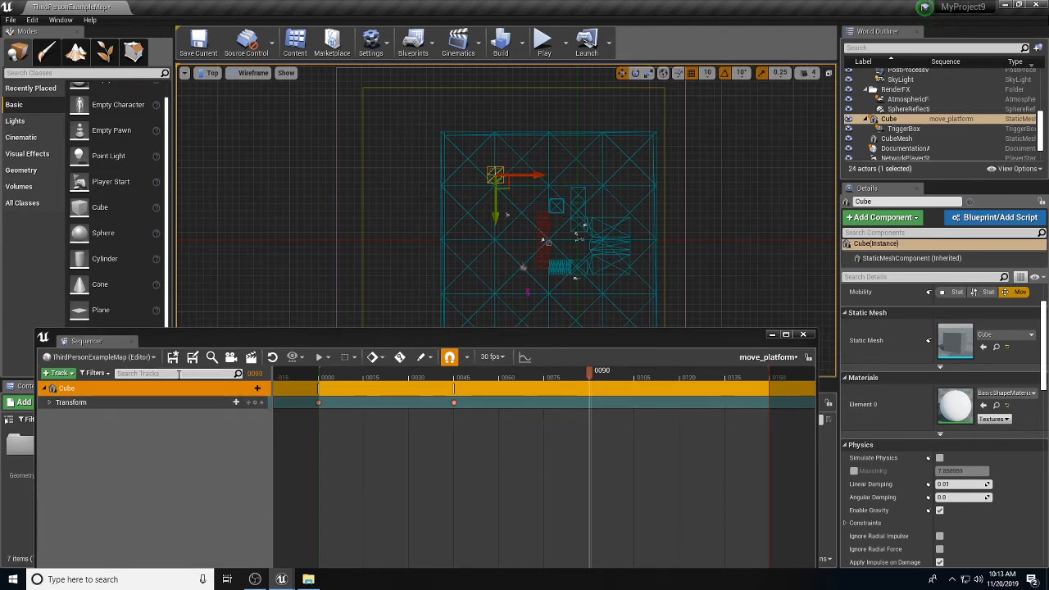
{"action": "left_click", "coordinate": [254, 403]}
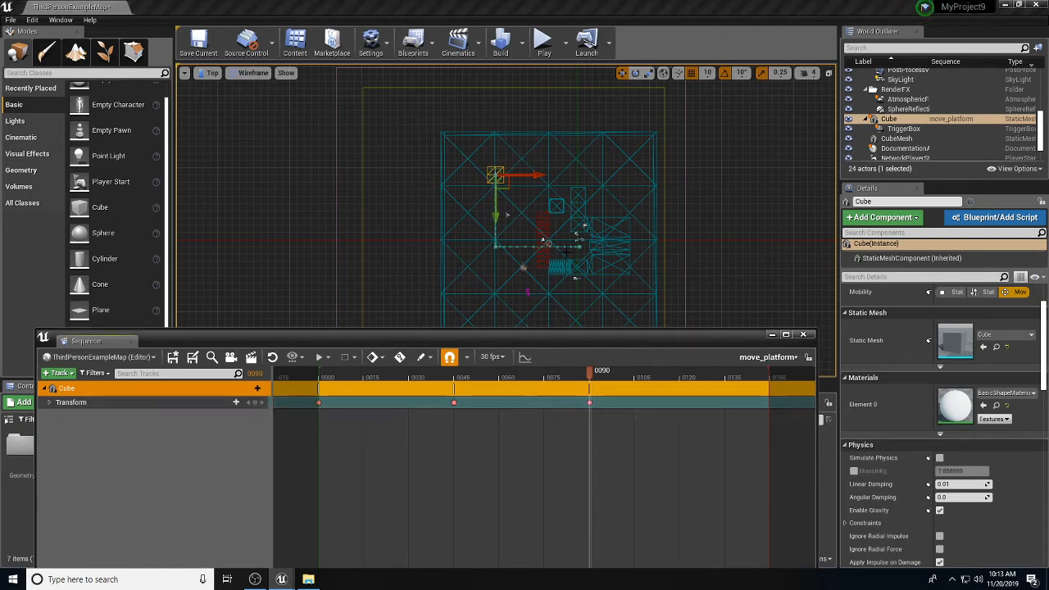
Step: Scrub toward frame 0149, shift the cube right along X and Y, and return to Perspective
{"action": "left_click_drag", "start_coordinate": [591, 375], "coordinate": [769, 375]}
{"action": "left_click_drag", "start_coordinate": [533, 175], "coordinate": [622, 181]}
{"action": "left_click_drag", "start_coordinate": [581, 216], "coordinate": [578, 221]}
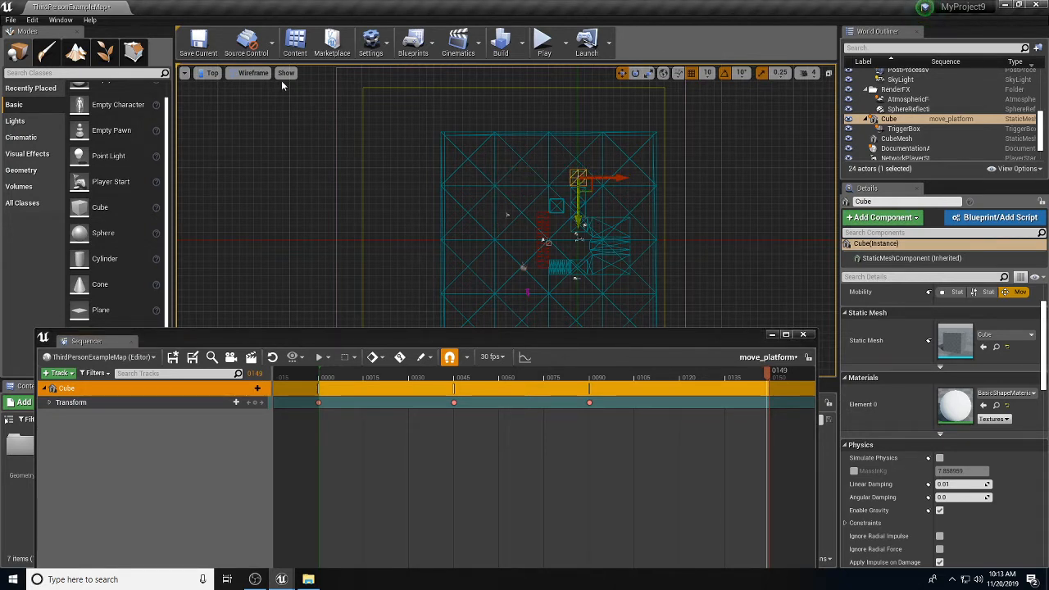
{"action": "left_click", "coordinate": [246, 73]}
{"action": "left_click", "coordinate": [242, 74]}
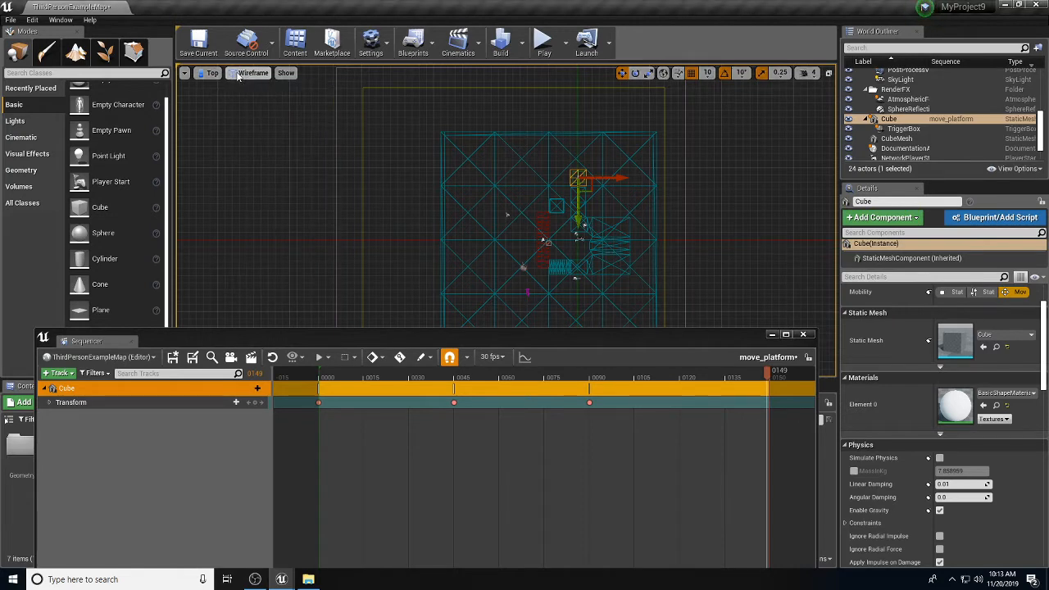
{"action": "left_click", "coordinate": [212, 73]}
{"action": "left_click", "coordinate": [242, 90]}
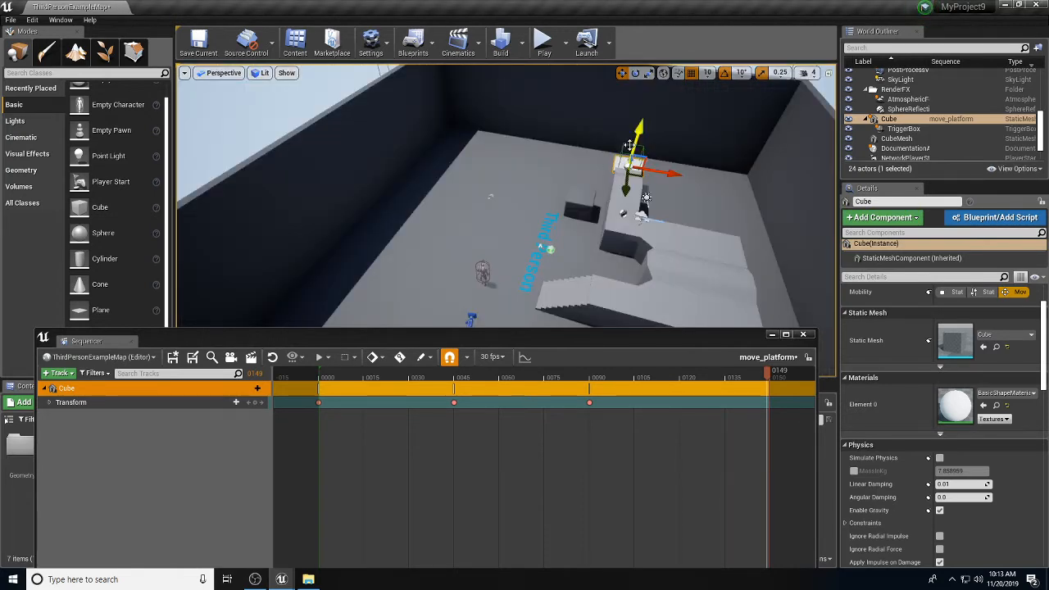
Step: Key the cube's Transform at frame 0149 and scrub back to preview its path
{"action": "left_click_drag", "start_coordinate": [613, 121], "coordinate": [762, 130], "text": "alt"}
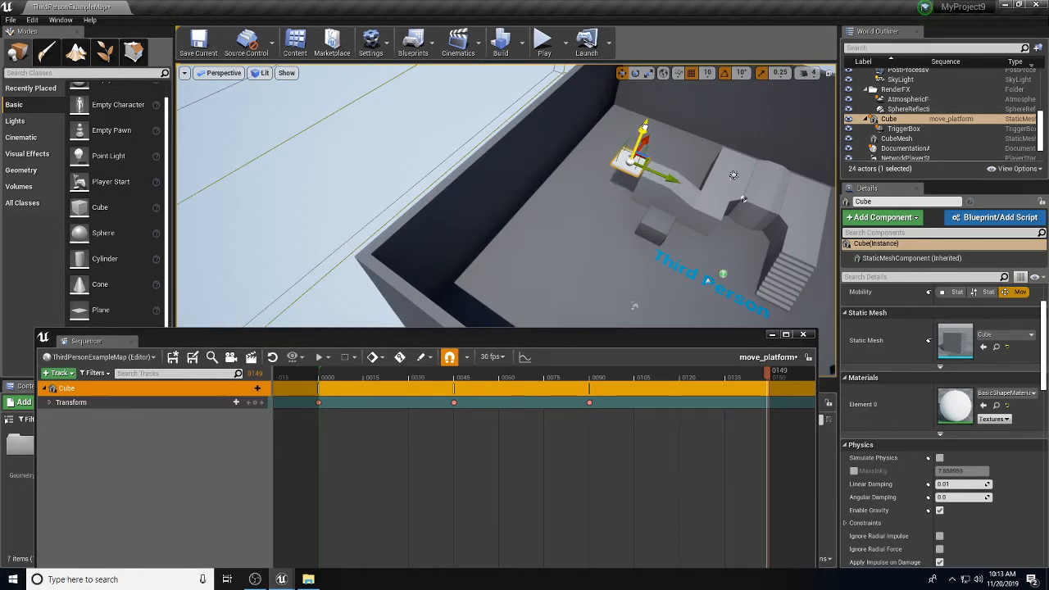
{"action": "left_click_drag", "start_coordinate": [607, 217], "coordinate": [577, 228], "text": "alt"}
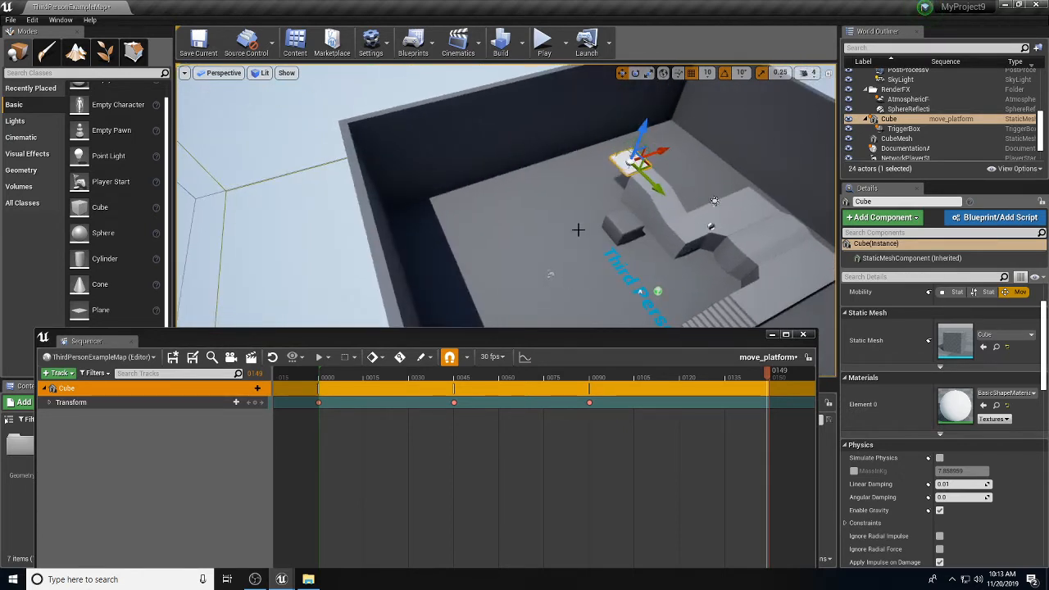
{"action": "left_click", "coordinate": [255, 402]}
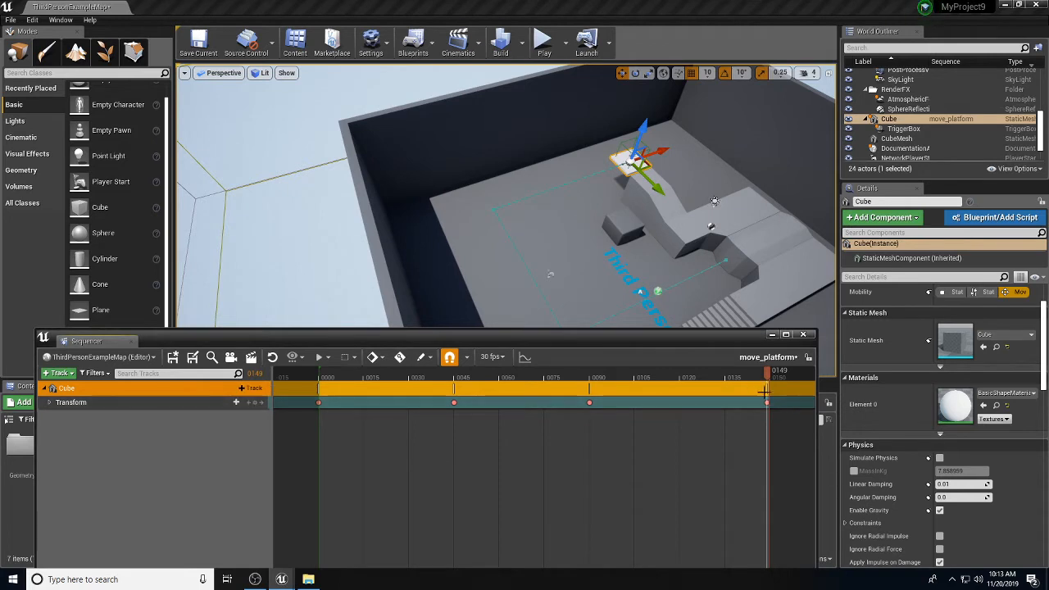
{"action": "mouse_move", "coordinate": [767, 379]}
{"action": "left_mouse_down"}
{"action": "mouse_move", "coordinate": [312, 375]}
{"action": "mouse_move", "coordinate": [752, 374]}
{"action": "left_mouse_up"}
{"action": "left_click_drag", "start_coordinate": [731, 337], "coordinate": [706, 307]}
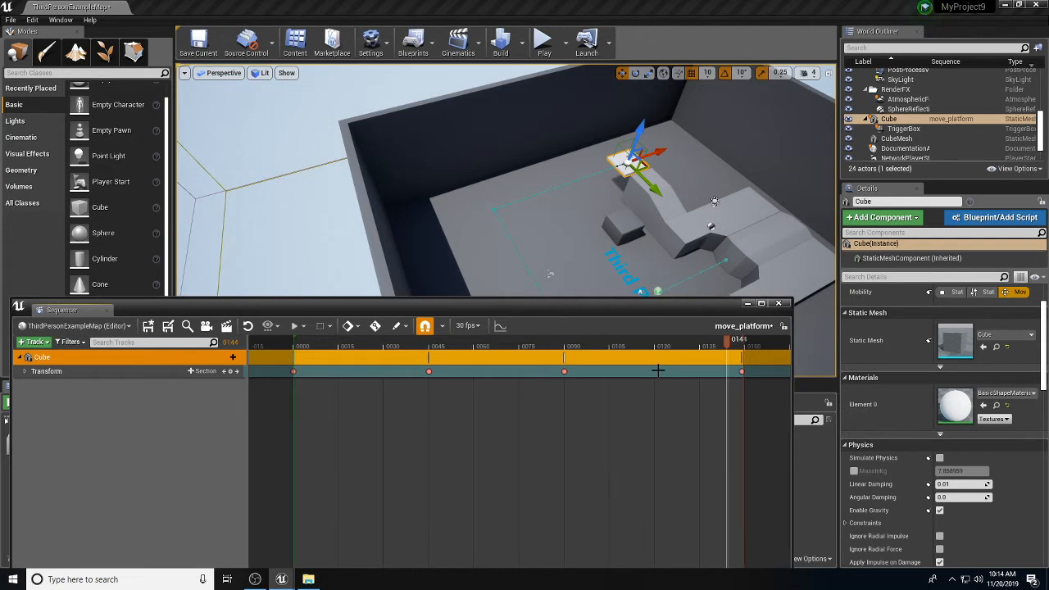
Step: Set the Transform section's When Finished behaviour in its Properties
{"action": "right_click", "coordinate": [660, 371]}
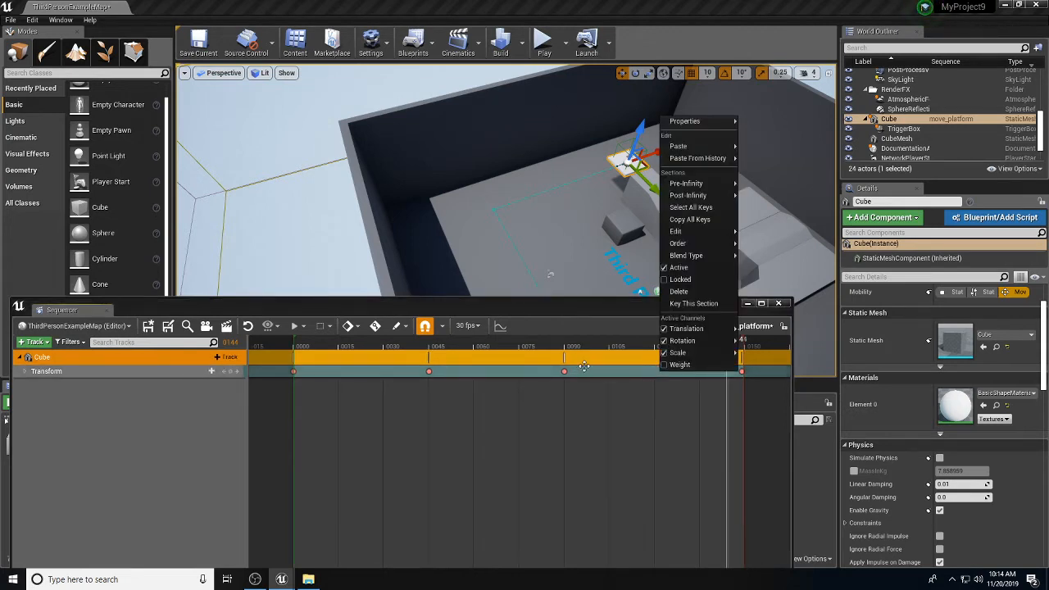
{"action": "mouse_move", "coordinate": [692, 126]}
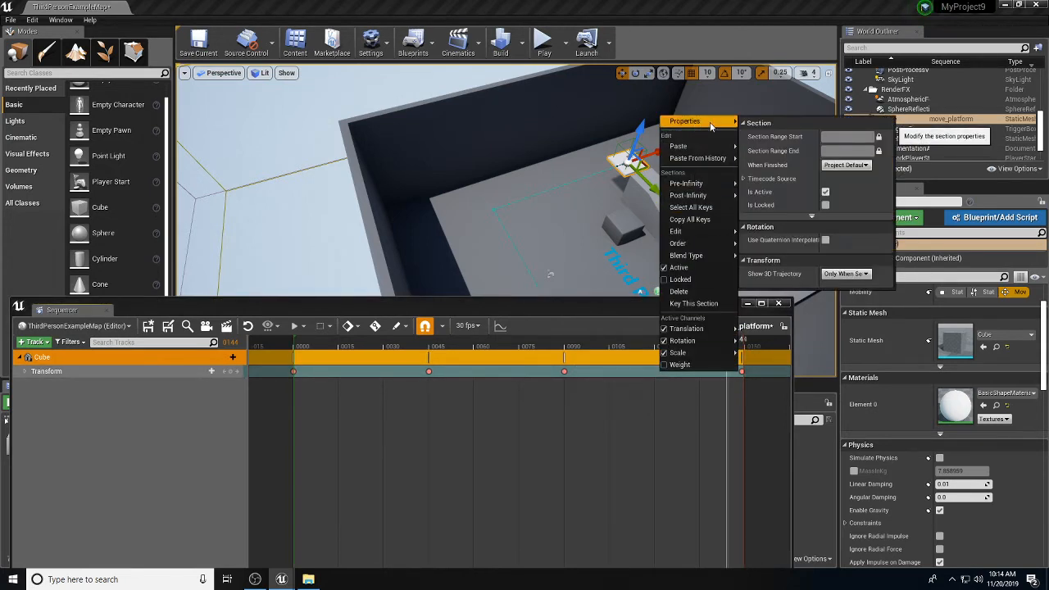
{"action": "left_click", "coordinate": [845, 165]}
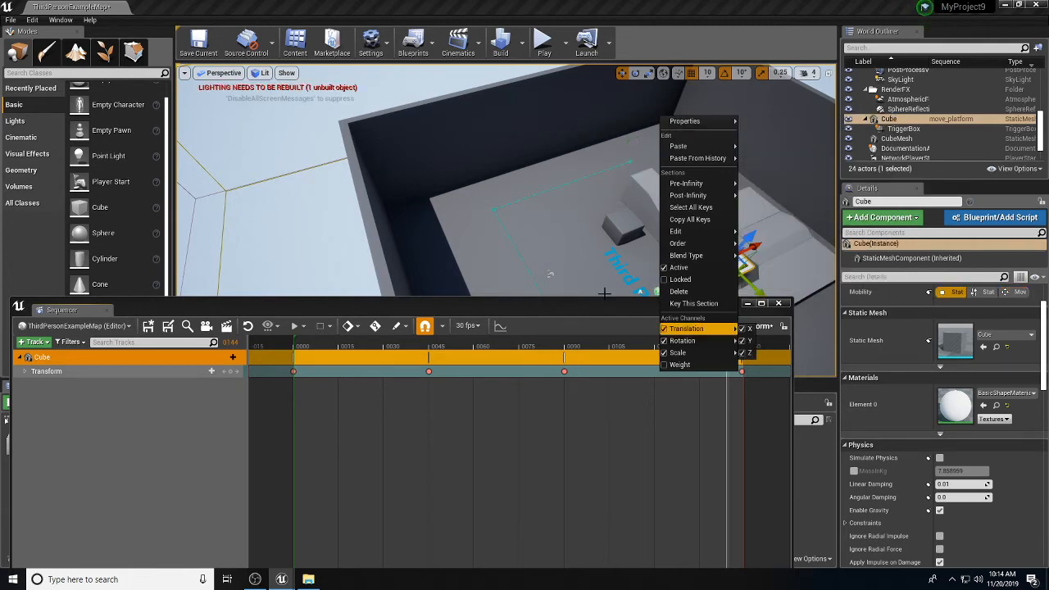
Step: Close the Sequencer and open the Blueprints toolbar menu
{"action": "left_click", "coordinate": [778, 303]}
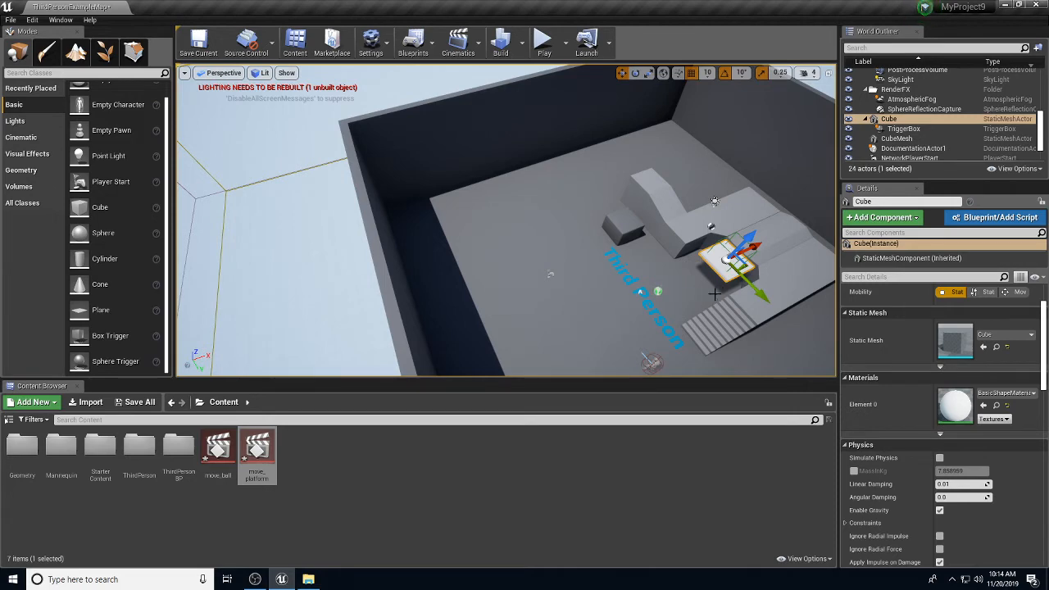
{"action": "mouse_move", "coordinate": [706, 304]}
{"action": "right_mouse_down"}
{"action": "mouse_move", "coordinate": [694, 294]}
{"action": "mouse_move", "coordinate": [716, 309]}
{"action": "right_mouse_up"}
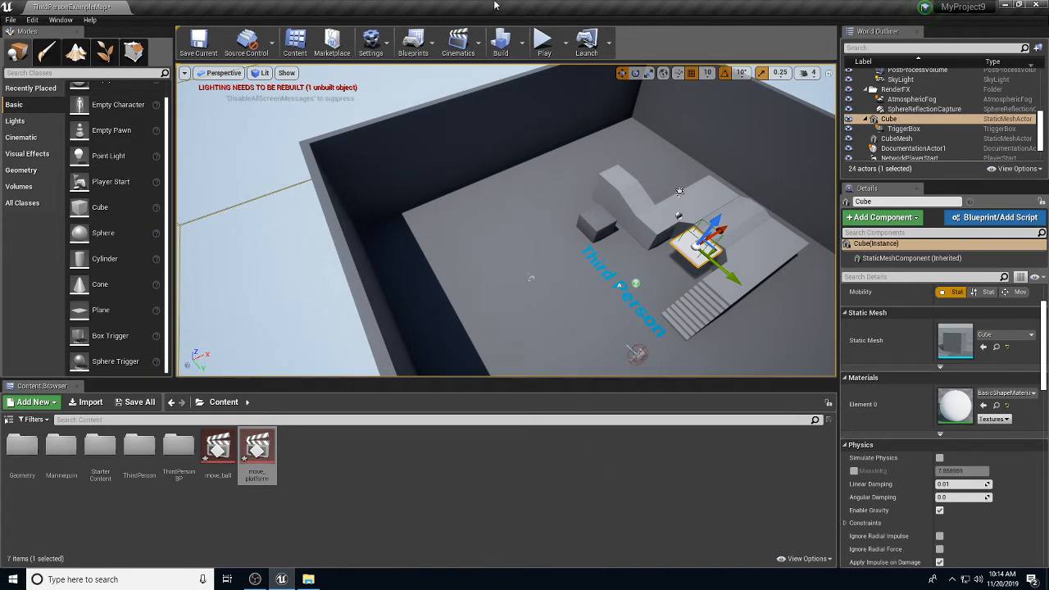
{"action": "left_click", "coordinate": [436, 39]}
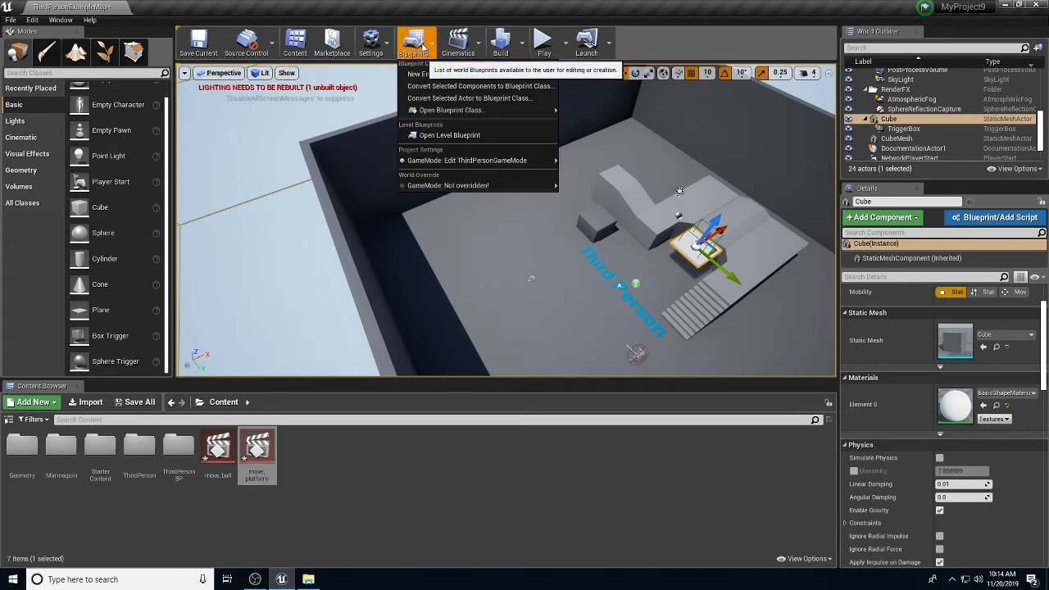
Step: Open the Level Blueprint and add an OnActorBeginOverlap event for the TriggerBox
{"action": "left_click", "coordinate": [435, 138]}
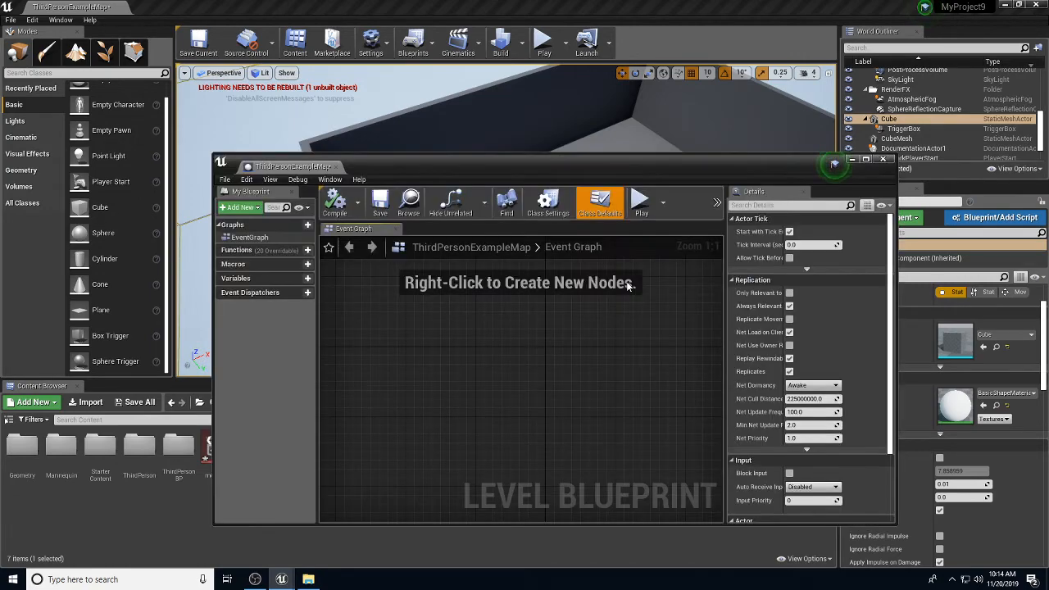
{"action": "left_click_drag", "start_coordinate": [607, 161], "coordinate": [449, 213]}
{"action": "left_click", "coordinate": [903, 129]}
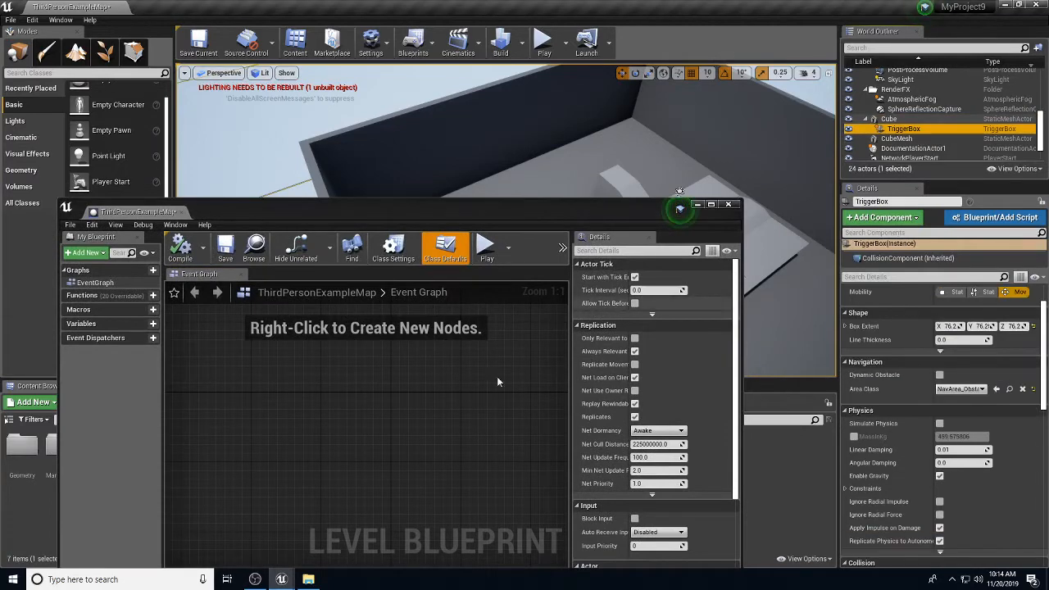
{"action": "right_click", "coordinate": [345, 395]}
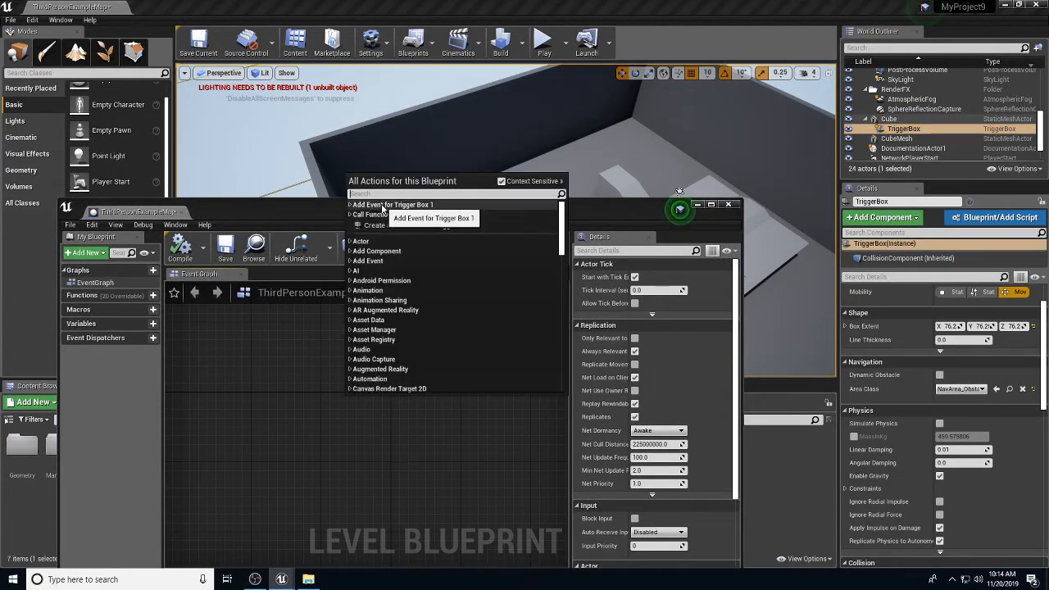
{"action": "left_click", "coordinate": [382, 206]}
{"action": "left_click", "coordinate": [371, 215]}
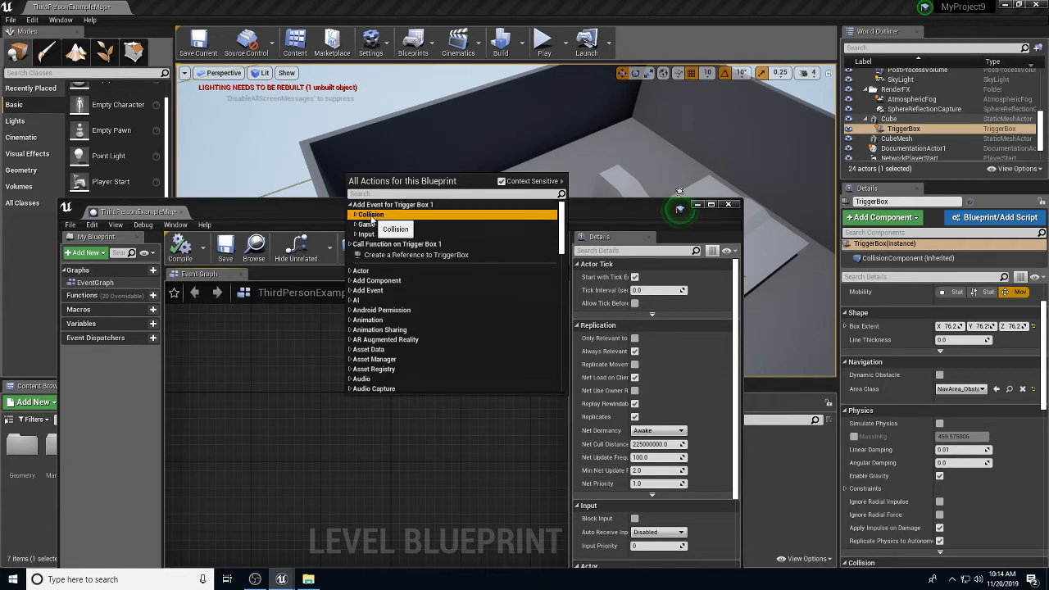
{"action": "left_click", "coordinate": [370, 216]}
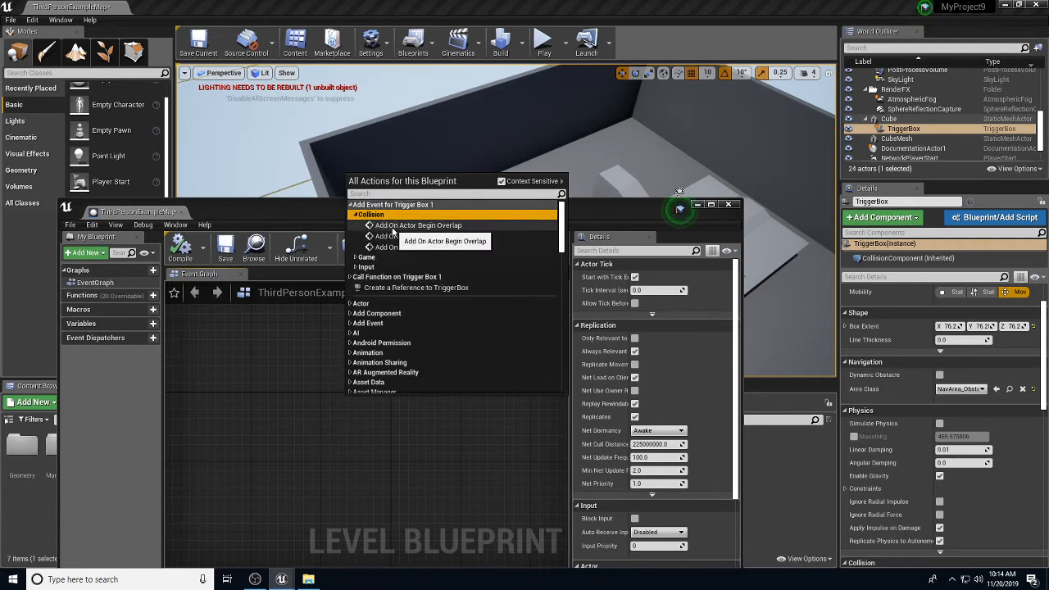
{"action": "left_click", "coordinate": [414, 225]}
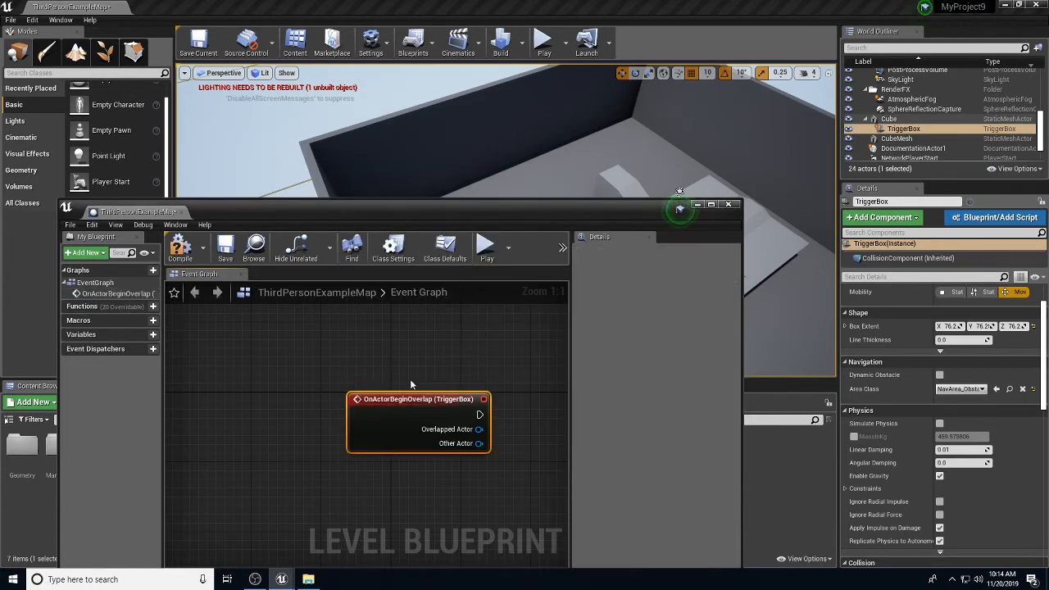
Step: Reposition the overlap node and place a move_platform sequence actor in the level
{"action": "left_click_drag", "start_coordinate": [409, 399], "coordinate": [339, 338]}
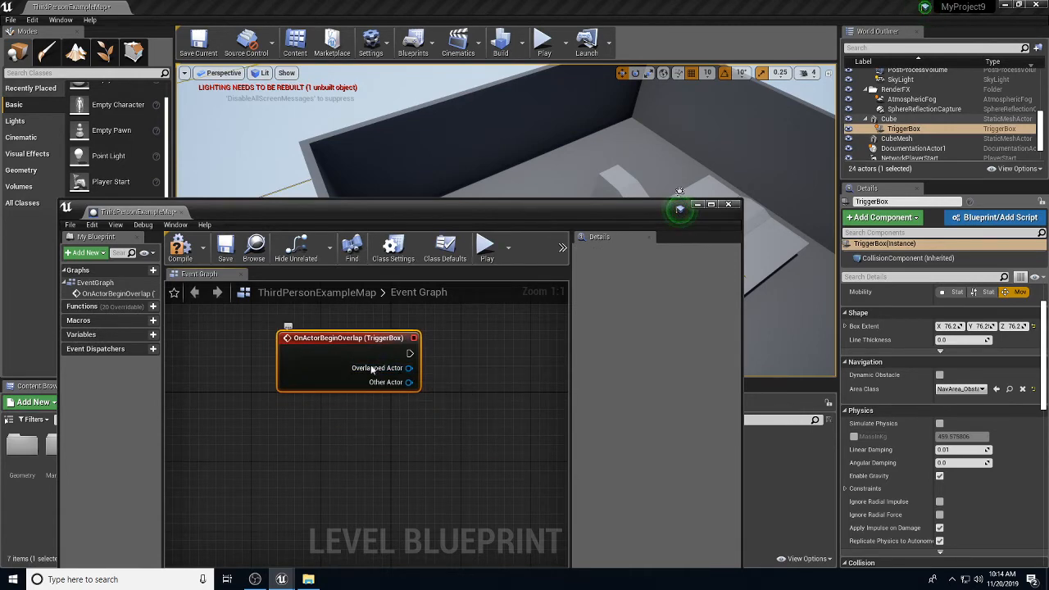
{"action": "left_click_drag", "start_coordinate": [413, 215], "coordinate": [577, 483]}
{"action": "left_click_drag", "start_coordinate": [257, 437], "coordinate": [718, 220]}
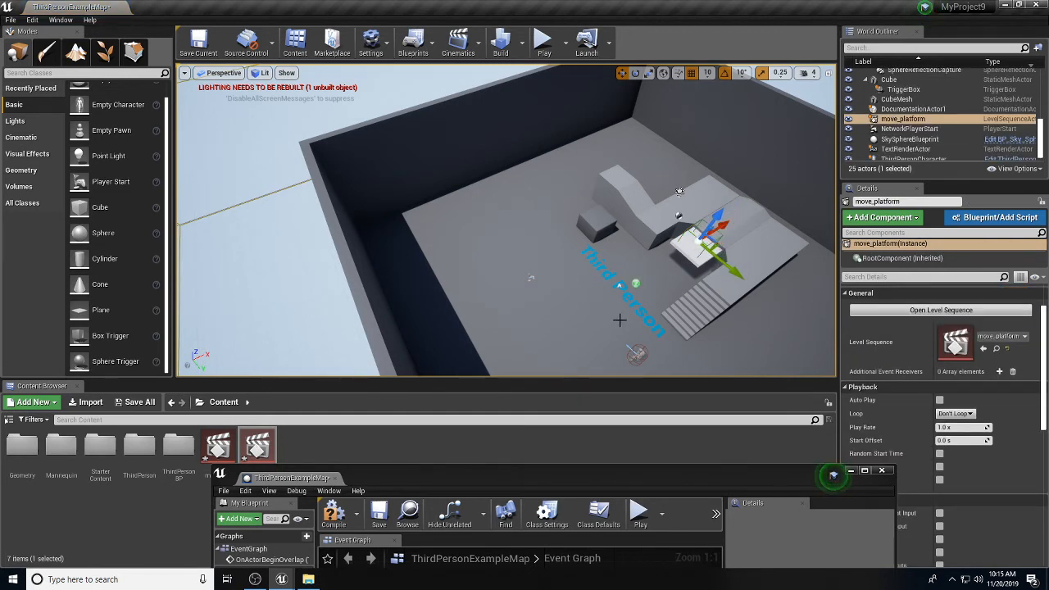
Step: Add a move_platform reference node to the Level Blueprint's Event Graph
{"action": "left_click_drag", "start_coordinate": [616, 318], "coordinate": [531, 260], "text": "alt"}
{"action": "left_click_drag", "start_coordinate": [744, 270], "coordinate": [613, 308], "text": "alt"}
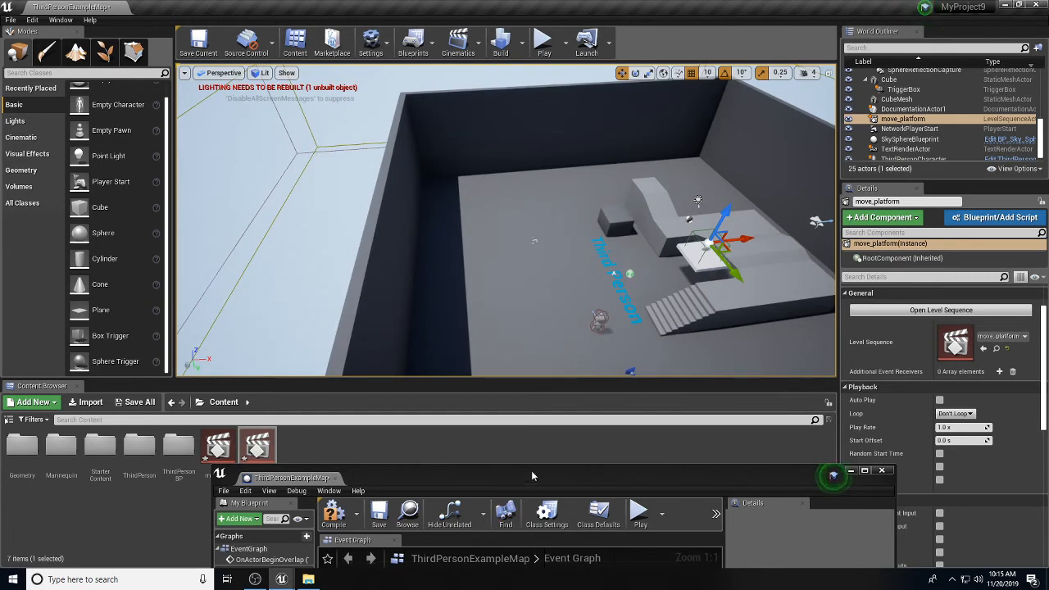
{"action": "left_click_drag", "start_coordinate": [531, 475], "coordinate": [450, 206]}
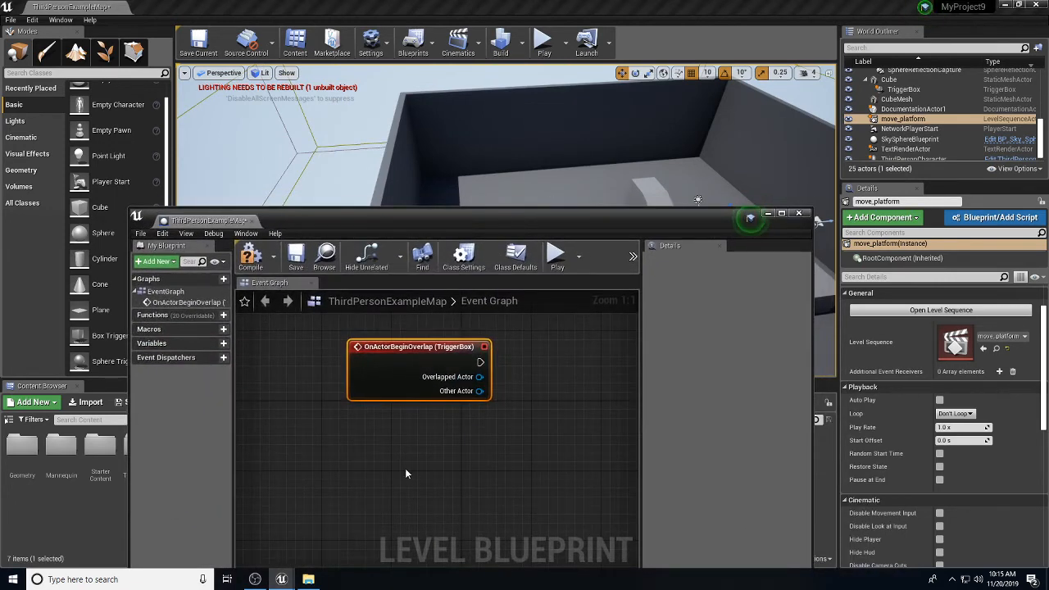
{"action": "right_click", "coordinate": [416, 470]}
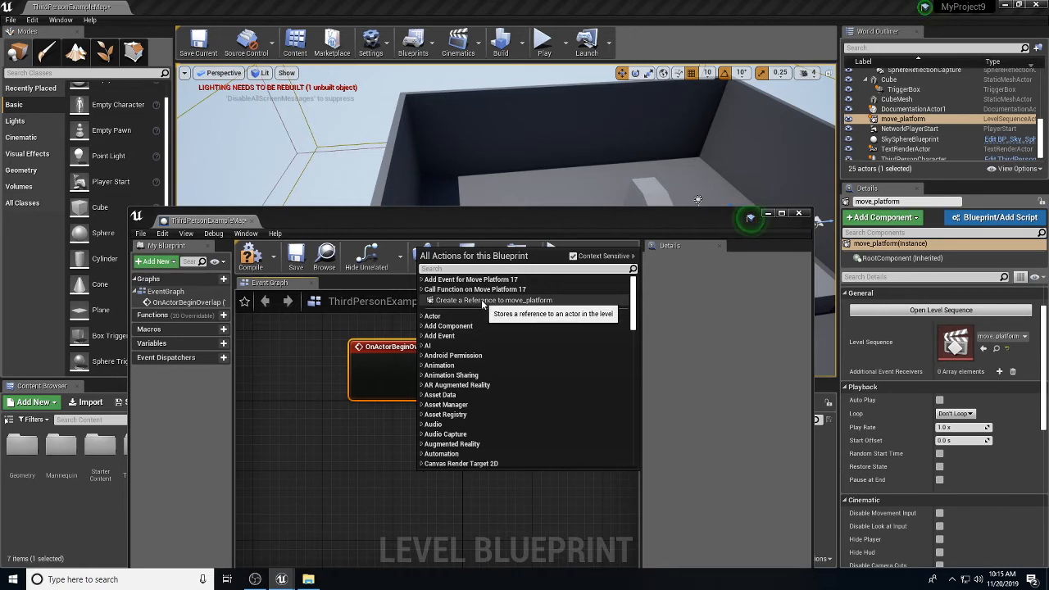
{"action": "left_click", "coordinate": [484, 301]}
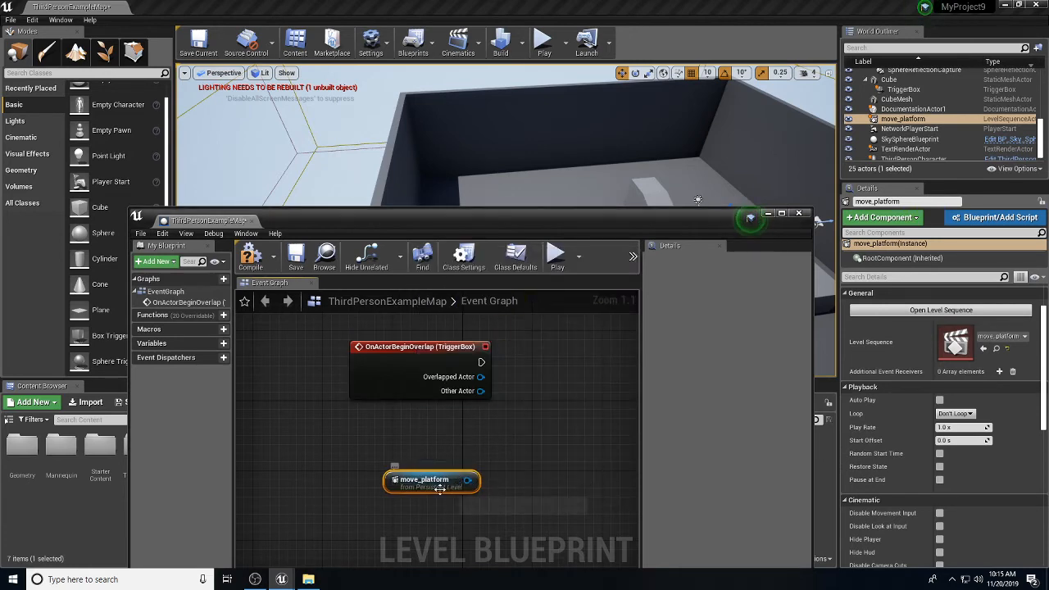
Step: From the reference's pin, add a Play (SequencePlayer) node found by searching 'play'
{"action": "left_click_drag", "start_coordinate": [505, 221], "coordinate": [427, 211]}
{"action": "left_click_drag", "start_coordinate": [394, 471], "coordinate": [467, 428]}
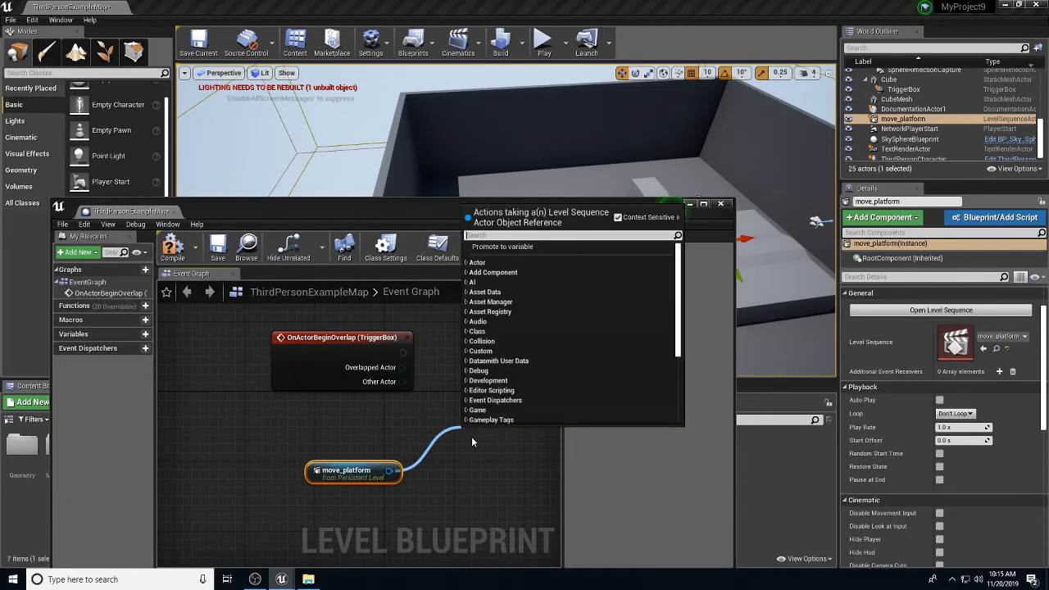
{"action": "type", "text": "play"}
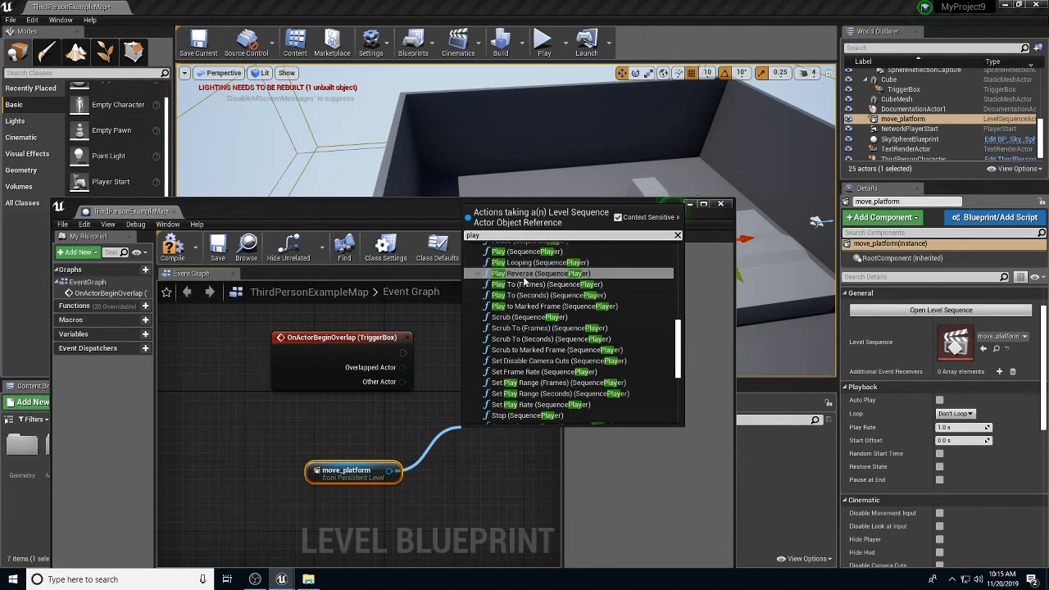
{"action": "left_click", "coordinate": [527, 255]}
Step: Arrange the nodes, wire OnActorBeginOverlap into Play, and compile the Level Blueprint
{"action": "left_click_drag", "start_coordinate": [533, 215], "coordinate": [529, 253]}
{"action": "left_click_drag", "start_coordinate": [389, 437], "coordinate": [331, 458]}
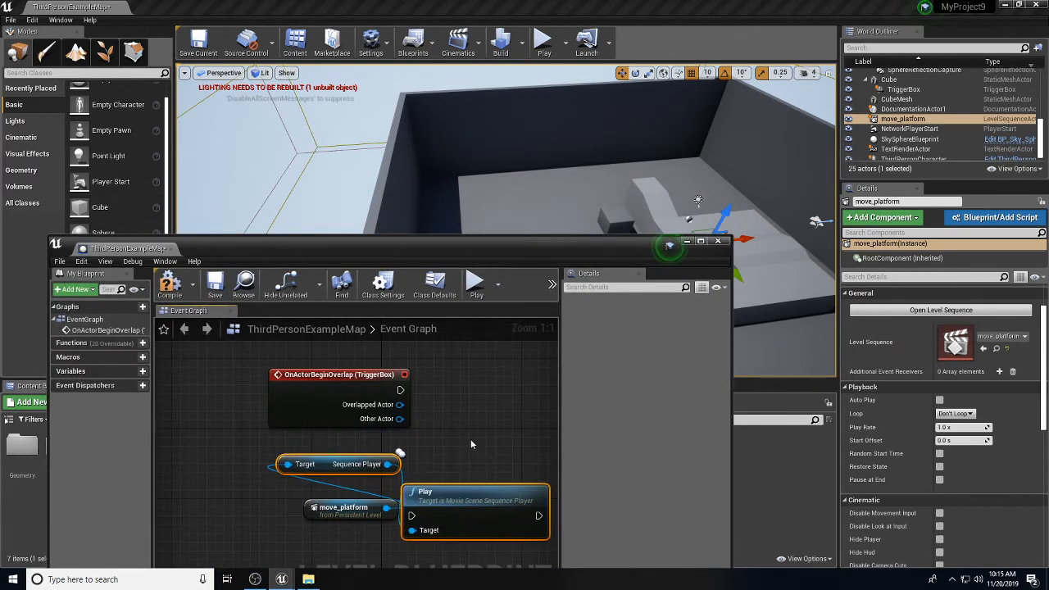
{"action": "left_click", "coordinate": [470, 445]}
{"action": "left_click_drag", "start_coordinate": [470, 489], "coordinate": [501, 377]}
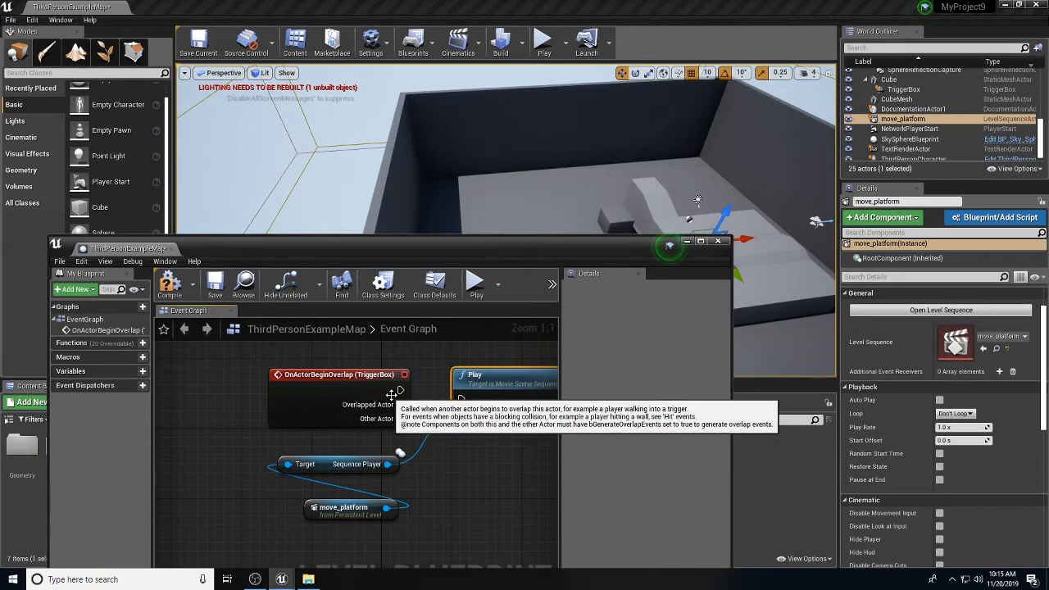
{"action": "left_click_drag", "start_coordinate": [400, 390], "coordinate": [461, 399]}
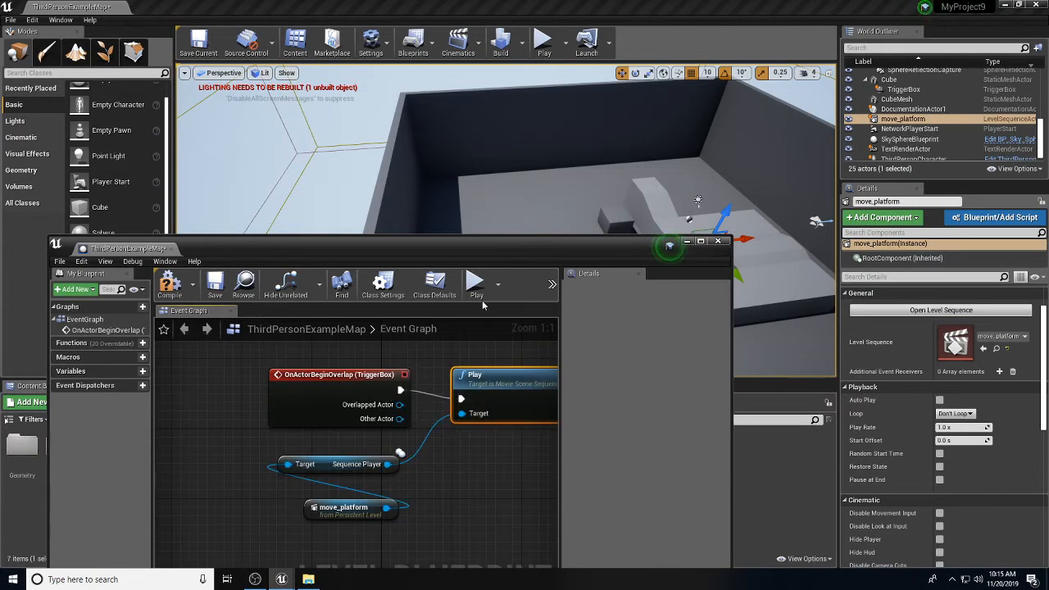
{"action": "left_click", "coordinate": [175, 283]}
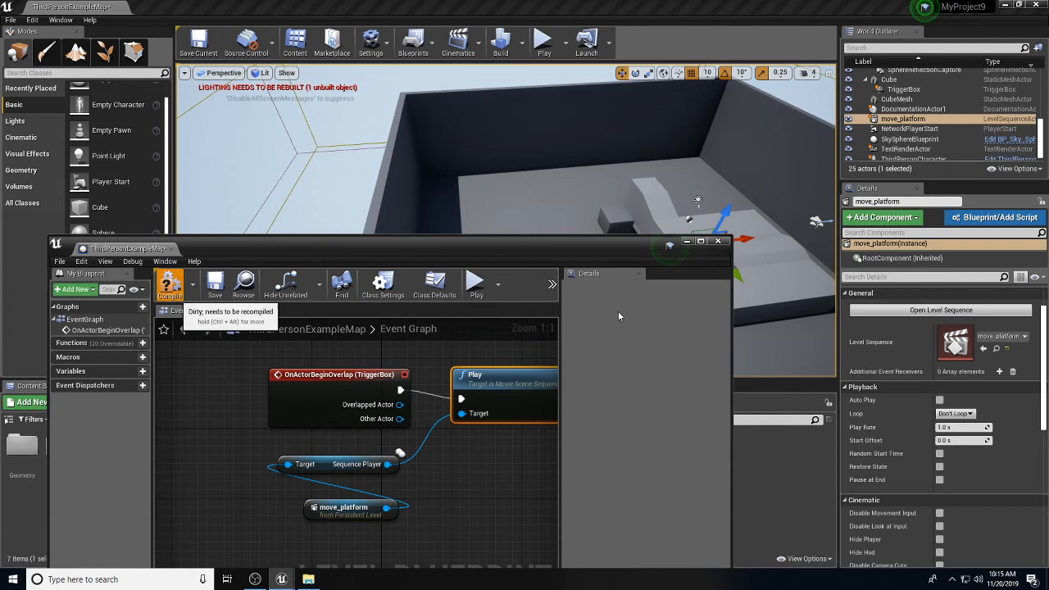
Step: Minimize the Level Blueprint, play the level, run onto the platform, and stop with Esc
{"action": "left_click", "coordinate": [687, 242]}
{"action": "left_click", "coordinate": [543, 41]}
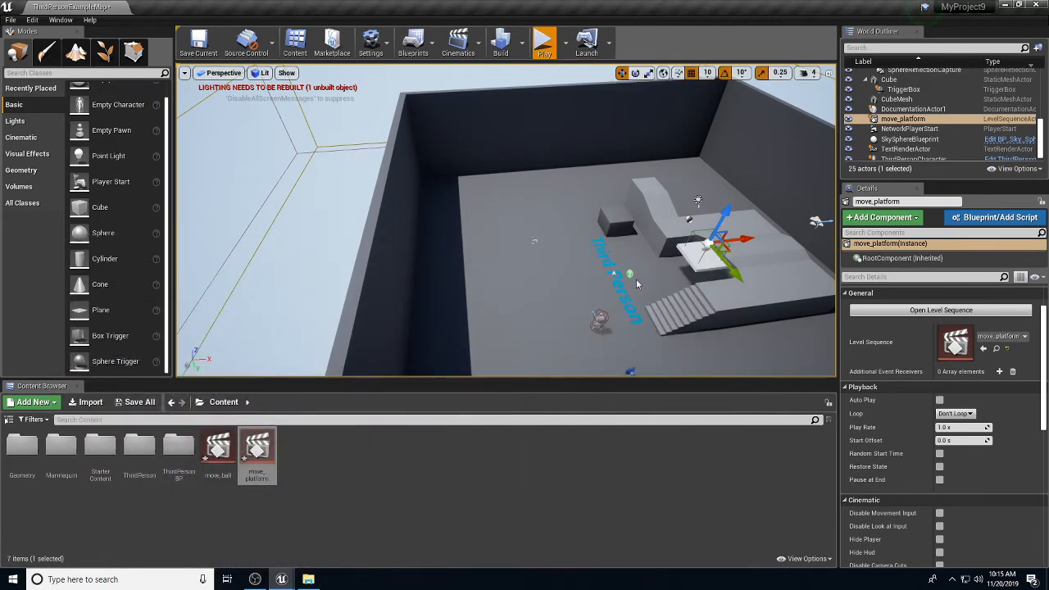
{"action": "key", "text": "w"}
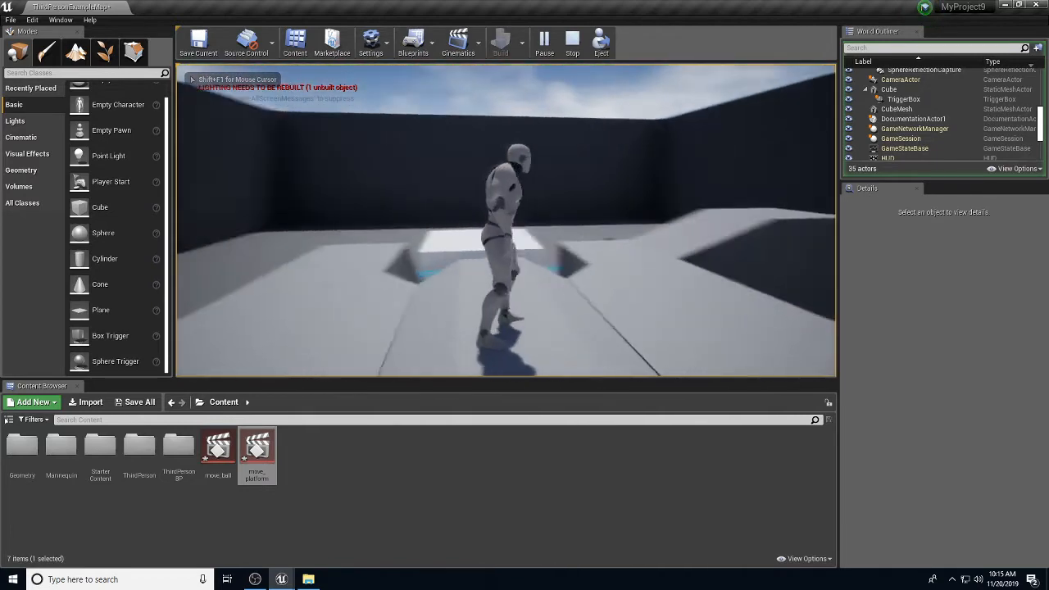
{"action": "key", "text": "w"}
{"action": "key", "text": "w"}
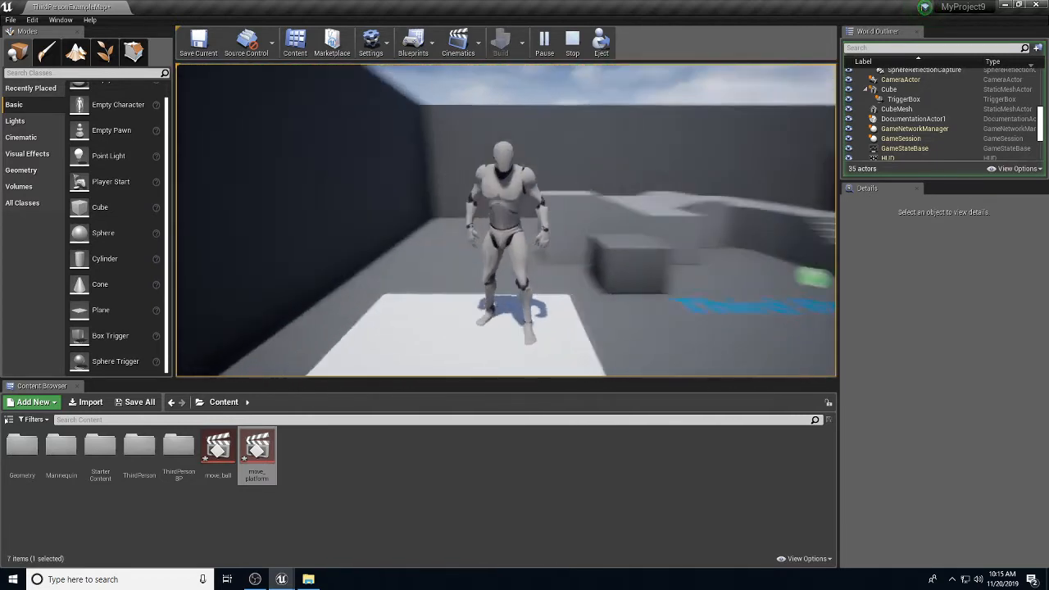
{"action": "key", "text": "w"}
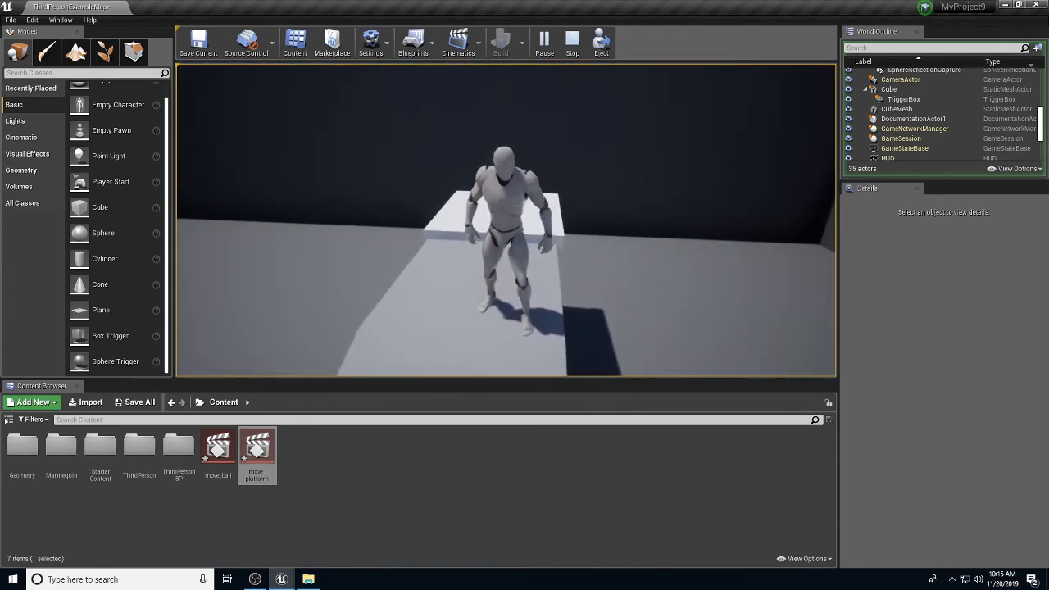
{"action": "key", "text": "w"}
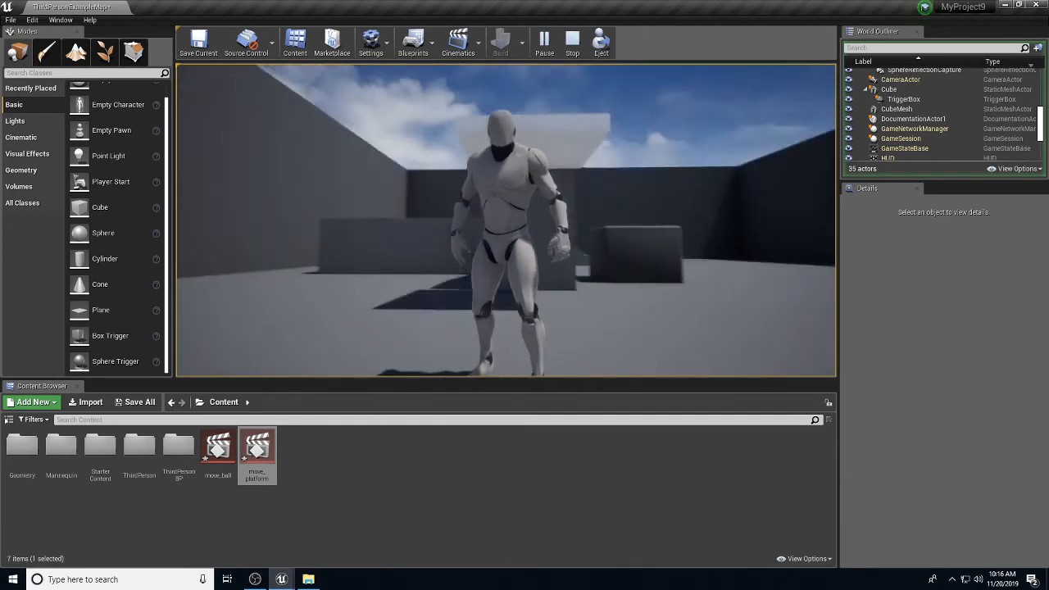
{"action": "key", "text": "Escape"}
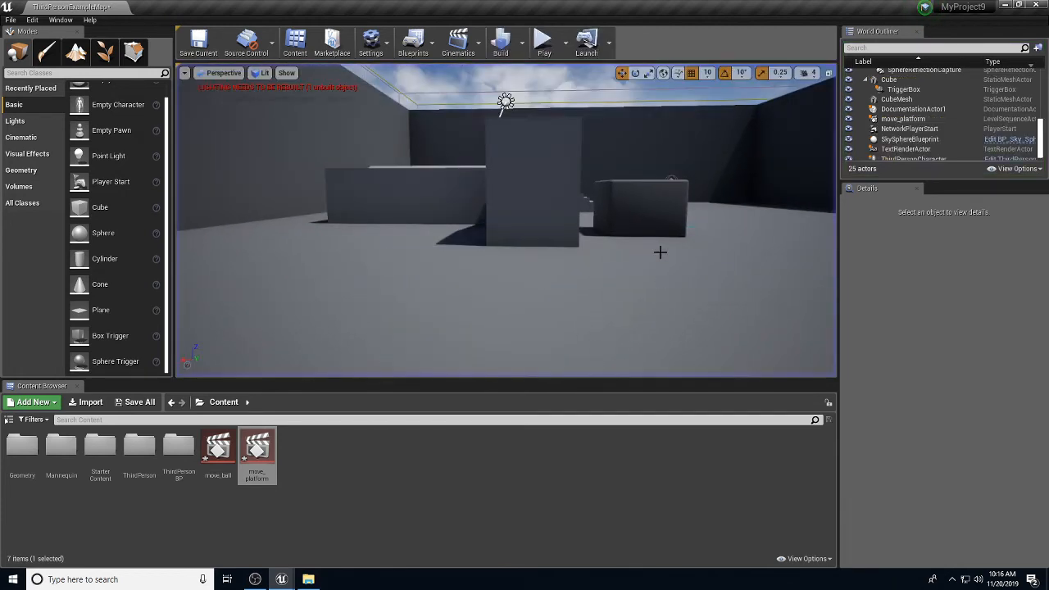
Step: Fly the viewport toward the platform and stairs, then reopen the Level Blueprint
{"action": "right_click_drag", "start_coordinate": [626, 261], "coordinate": [475, 267]}
{"action": "key", "text": "w"}
{"action": "key", "text": "w"}
{"action": "key", "text": "d"}
{"action": "key", "text": "w"}
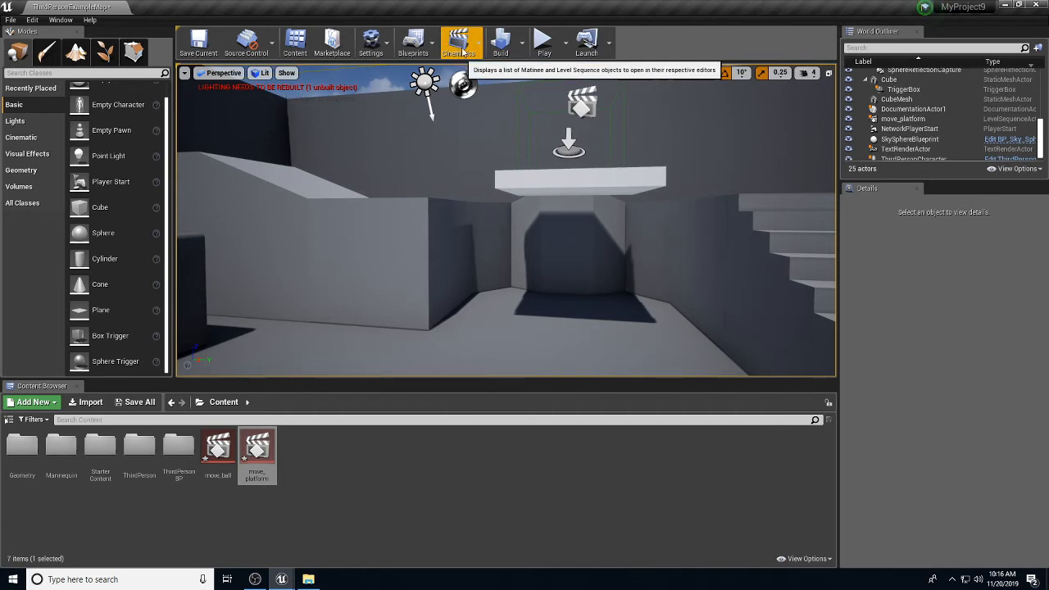
{"action": "left_click", "coordinate": [413, 42]}
{"action": "left_click", "coordinate": [449, 134]}
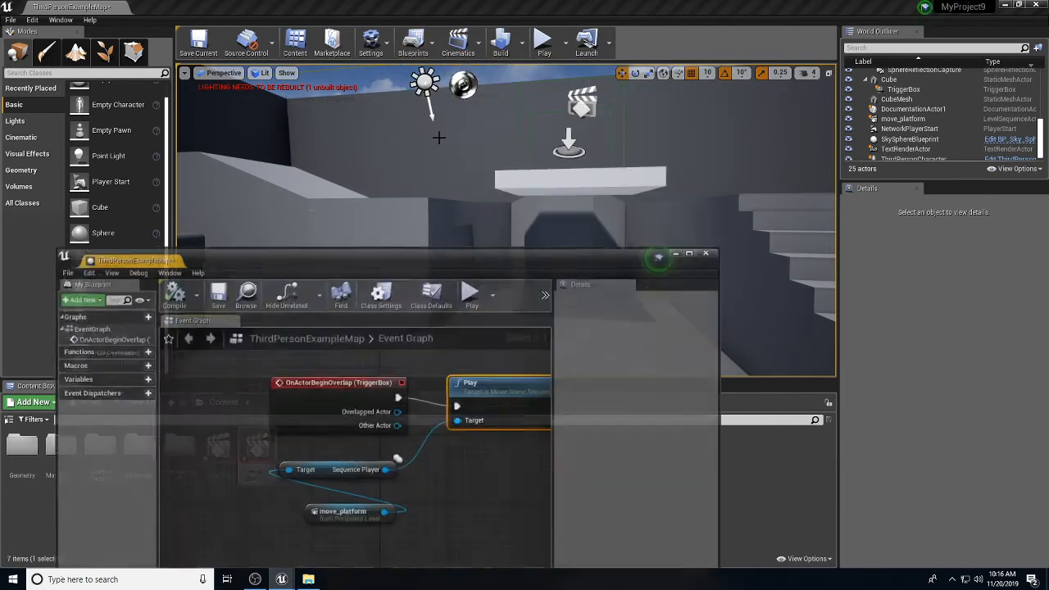
{"action": "left_click_drag", "start_coordinate": [501, 249], "coordinate": [449, 182]}
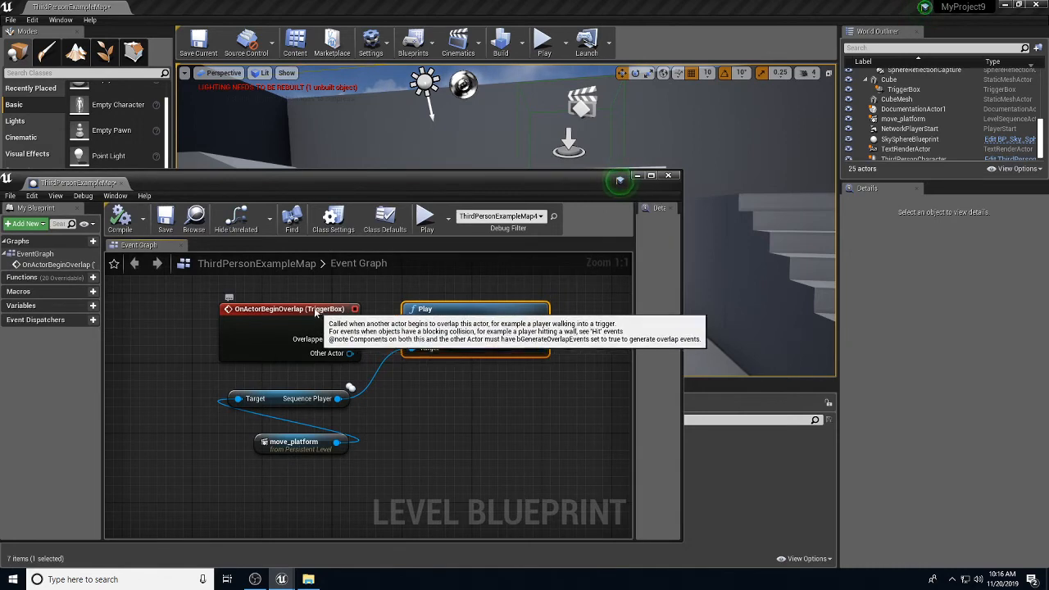
Step: Paste a copy of the move_platform and Sequence Player nodes below the originals
{"action": "left_click_drag", "start_coordinate": [348, 320], "coordinate": [277, 289]}
{"action": "scroll", "coordinate": [430, 340], "scroll_direction": "down", "scroll_amount": 3}
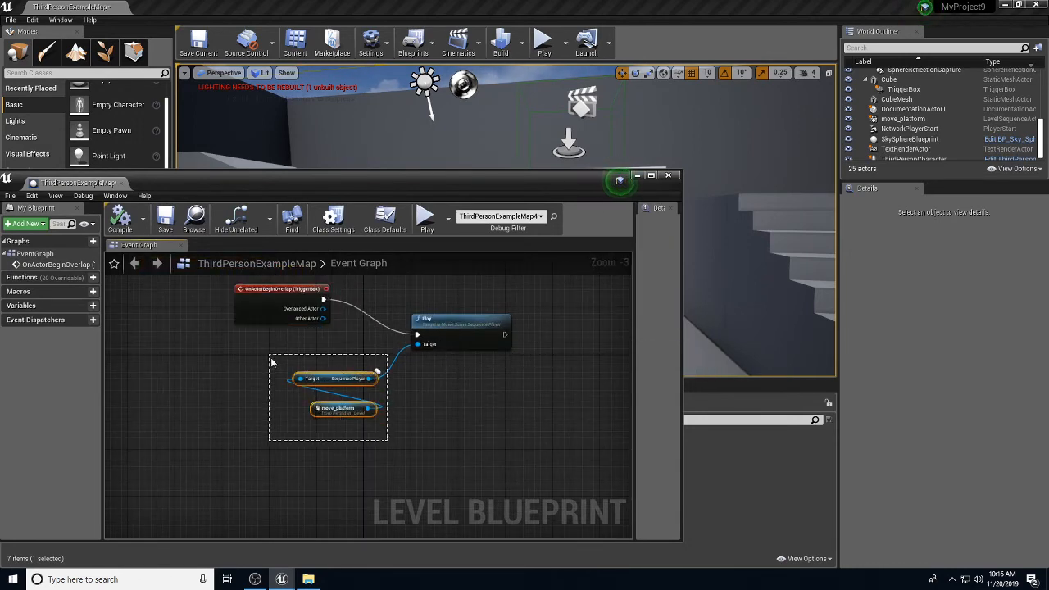
{"action": "left_click_drag", "start_coordinate": [271, 360], "coordinate": [272, 361]}
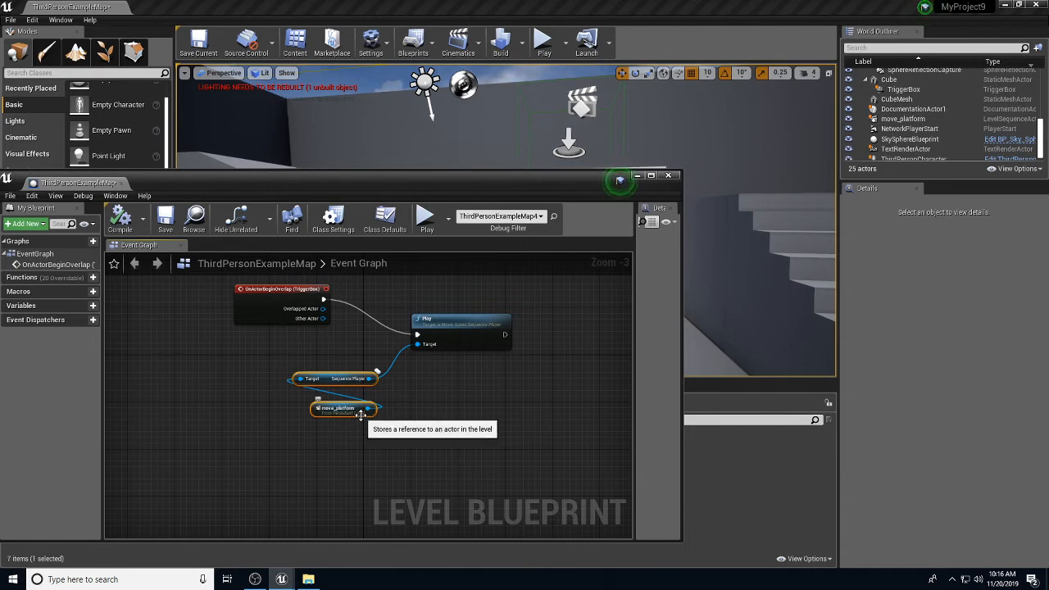
{"action": "key", "text": "ctrl+v"}
{"action": "left_click_drag", "start_coordinate": [399, 423], "coordinate": [410, 494]}
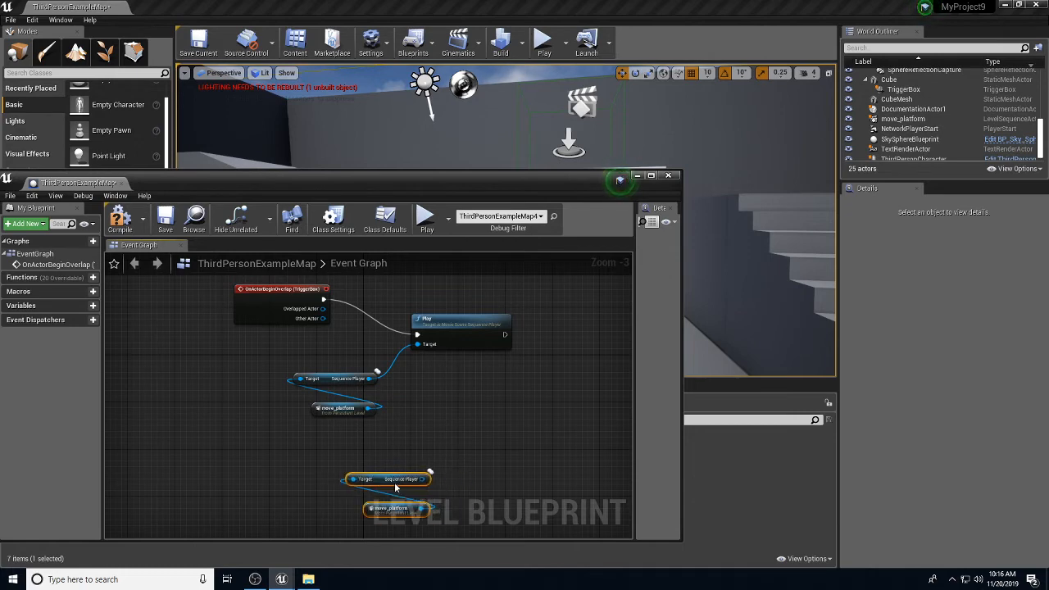
{"action": "scroll", "coordinate": [494, 381], "scroll_direction": "down", "scroll_amount": 3}
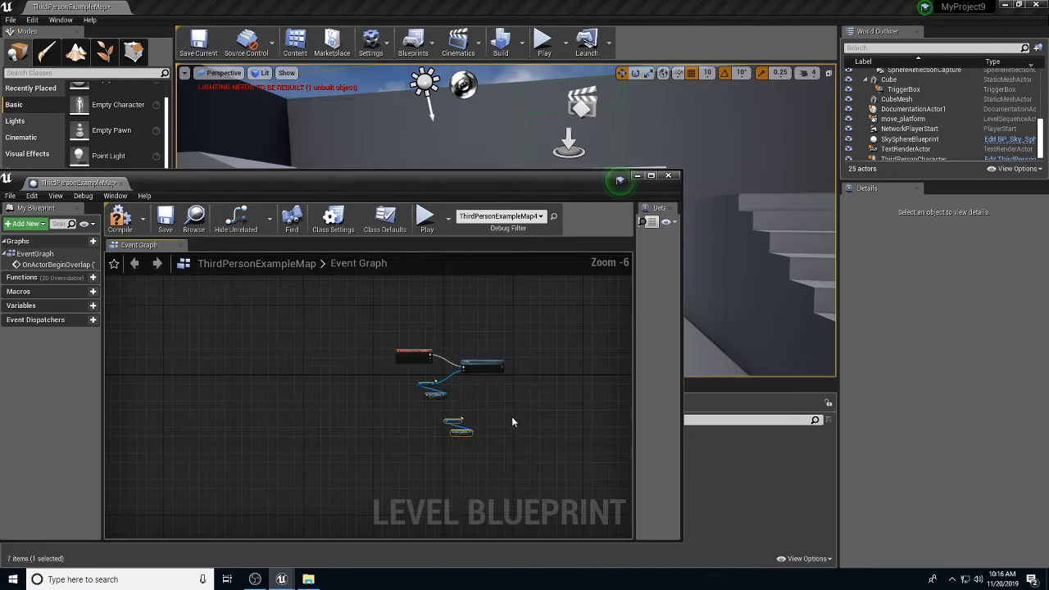
{"action": "scroll", "coordinate": [513, 417], "scroll_direction": "up", "scroll_amount": 3}
Step: Add a Play Reverse node for the copied move_platform Sequence Player and delete the leftover node
{"action": "left_click_drag", "start_coordinate": [405, 426], "coordinate": [464, 410]}
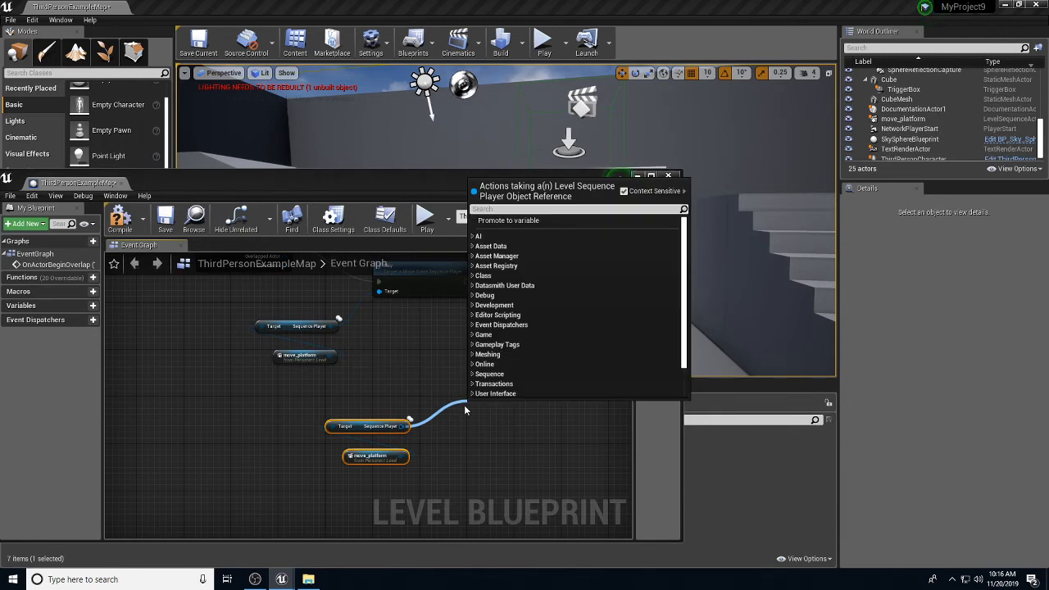
{"action": "type", "text": "play"}
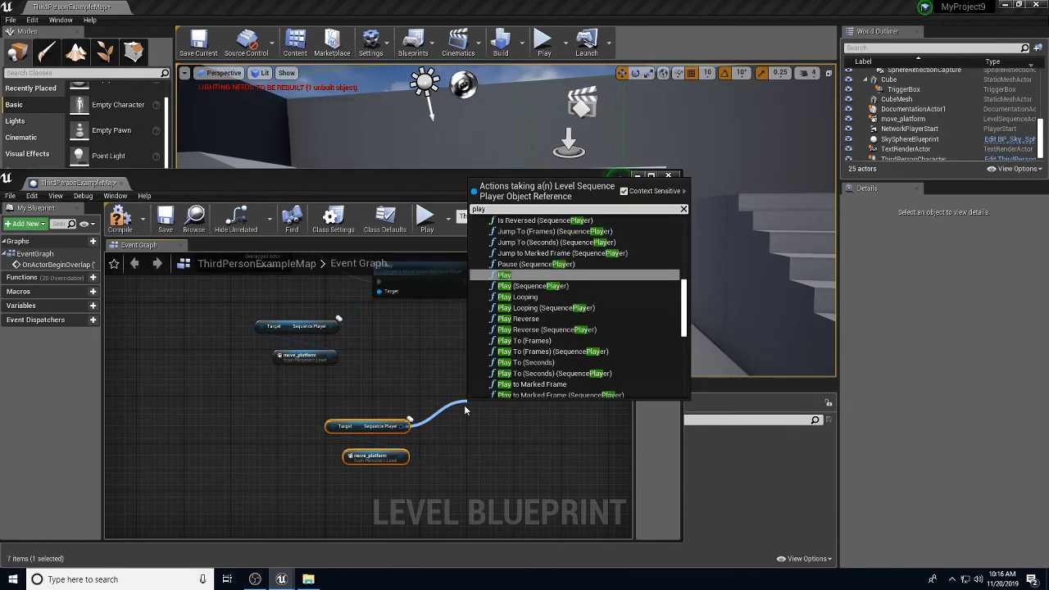
{"action": "left_click", "coordinate": [522, 330]}
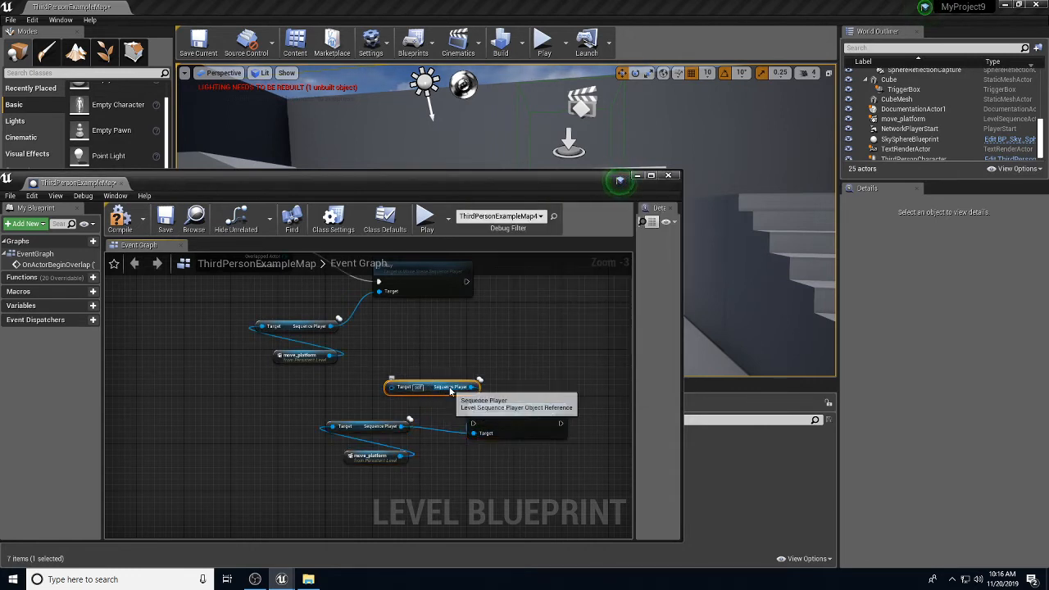
{"action": "key", "text": "Delete"}
{"action": "key", "text": "Delete"}
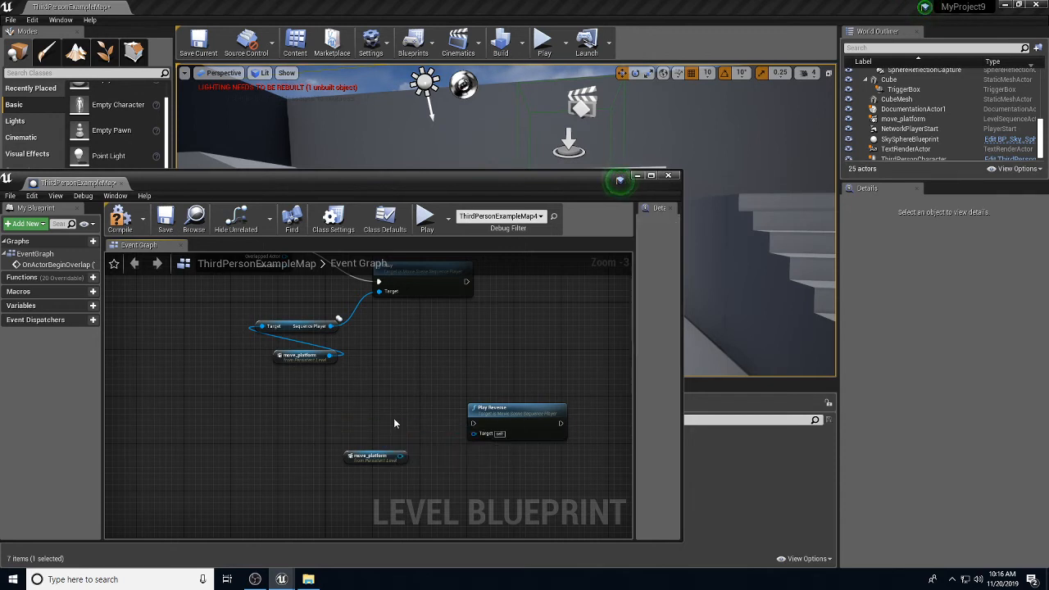
{"action": "left_click_drag", "start_coordinate": [402, 455], "coordinate": [473, 434]}
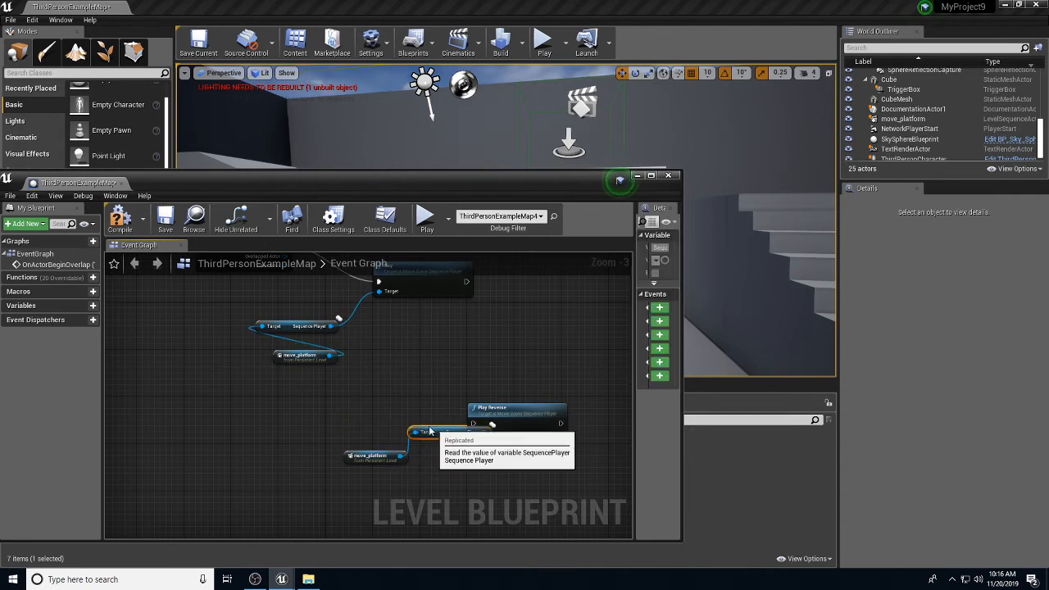
{"action": "left_click_drag", "start_coordinate": [373, 422], "coordinate": [373, 433]}
{"action": "left_click_drag", "start_coordinate": [502, 408], "coordinate": [484, 377]}
{"action": "scroll", "coordinate": [455, 326], "scroll_direction": "down", "scroll_amount": 2}
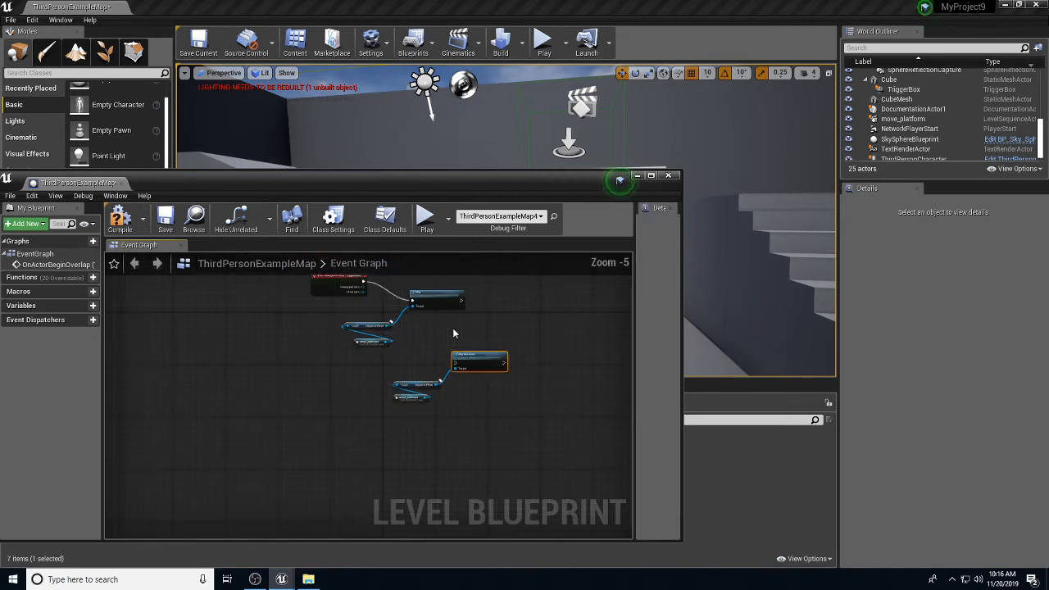
Step: Arrange each Sequence Player pair under Play and Play Reverse, and move OnActorBeginOverlap left
{"action": "left_click_drag", "start_coordinate": [404, 367], "coordinate": [366, 327]}
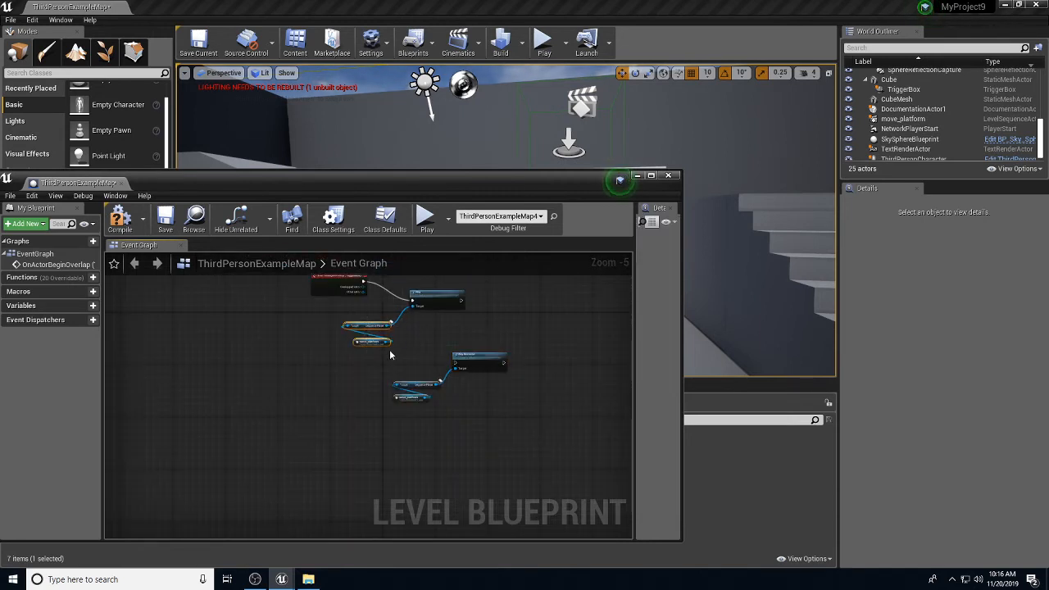
{"action": "left_click_drag", "start_coordinate": [361, 326], "coordinate": [429, 319]}
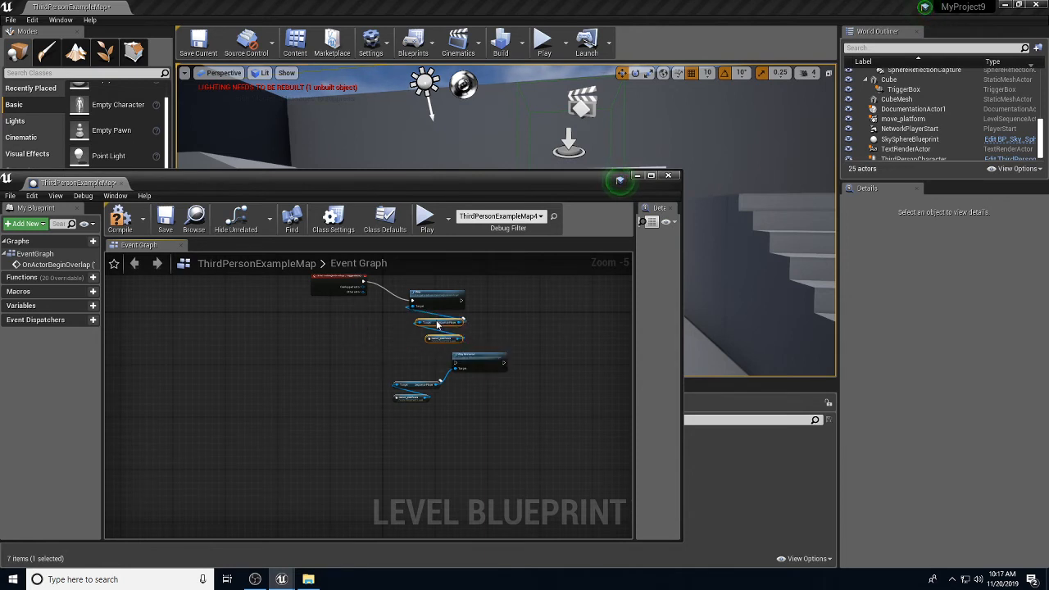
{"action": "left_click", "coordinate": [415, 385]}
{"action": "left_click_drag", "start_coordinate": [407, 388], "coordinate": [466, 391]}
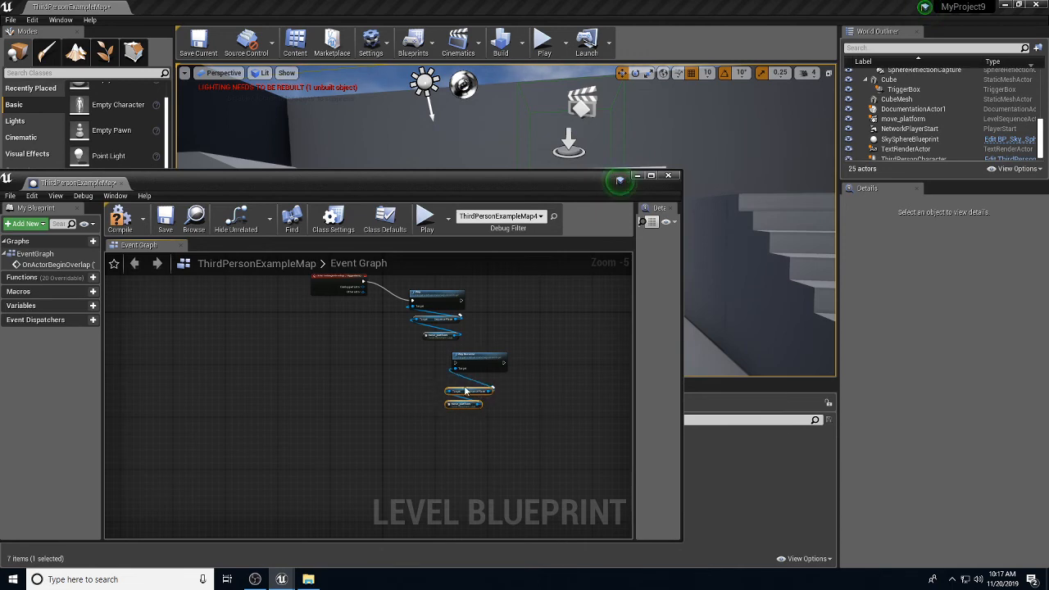
{"action": "left_click_drag", "start_coordinate": [513, 424], "coordinate": [427, 374]}
{"action": "left_click_drag", "start_coordinate": [333, 281], "coordinate": [268, 333]}
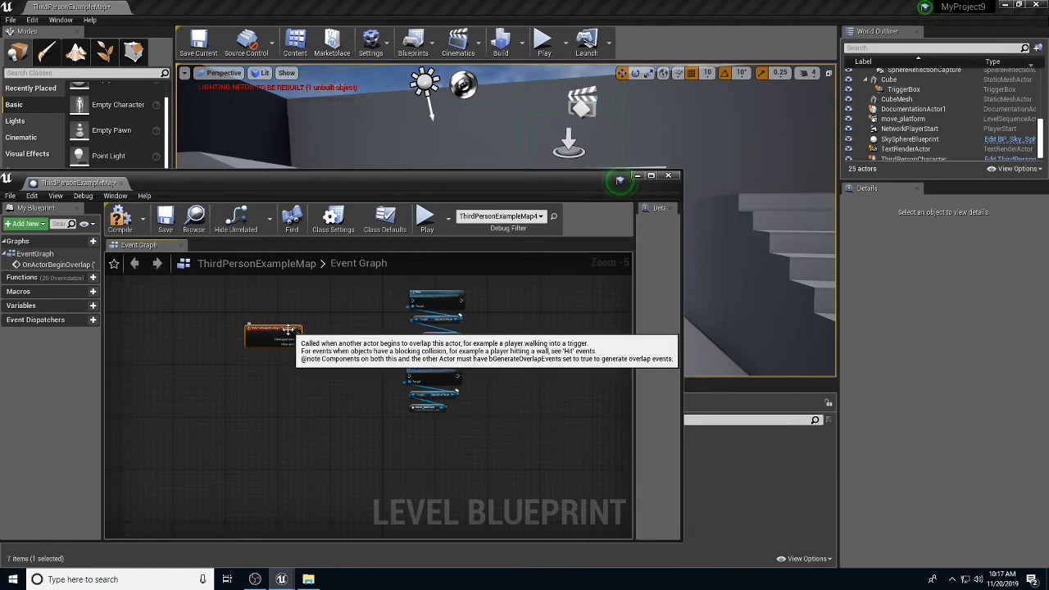
Step: Nudge the OnActorBeginOverlap (TriggerBox) node slightly left and down
{"action": "left_click_drag", "start_coordinate": [287, 336], "coordinate": [270, 343]}
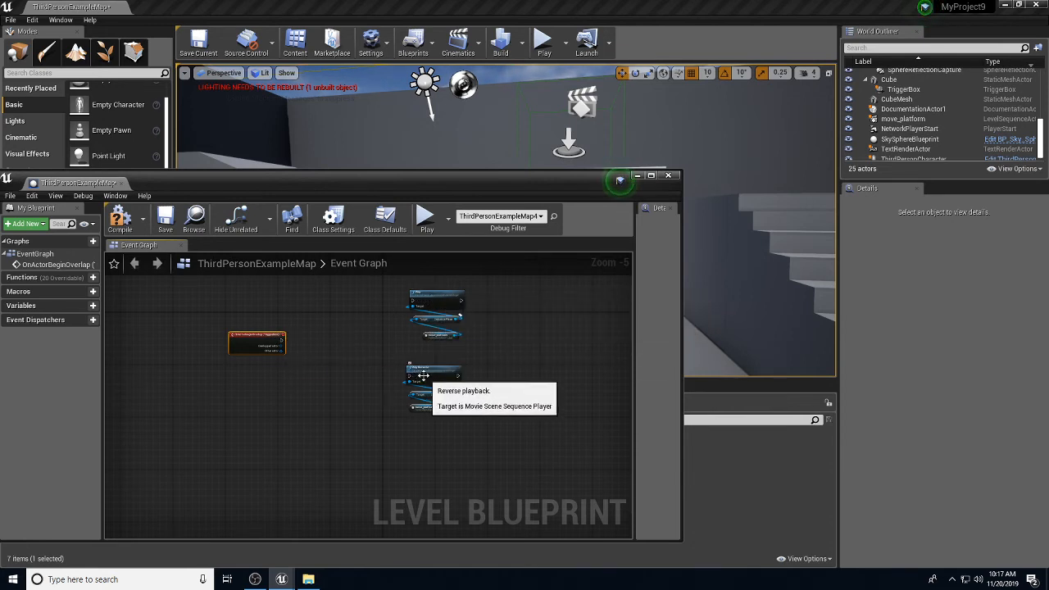
Step: Add a Flip Flop fed by the overlap event, routing A to Play and B to Play Reverse
{"action": "right_click", "coordinate": [341, 348]}
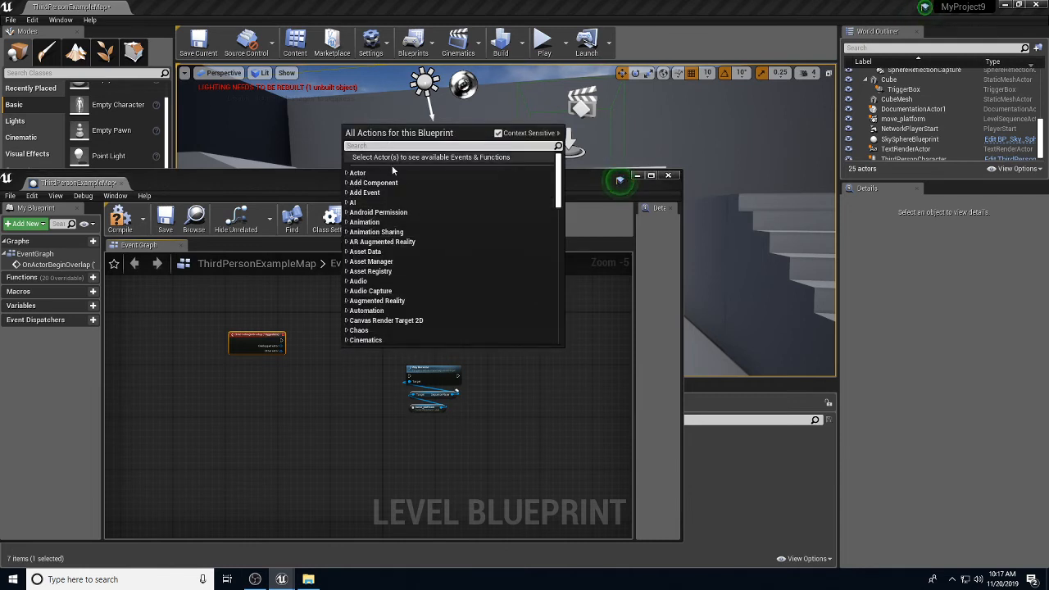
{"action": "type", "text": "flip"}
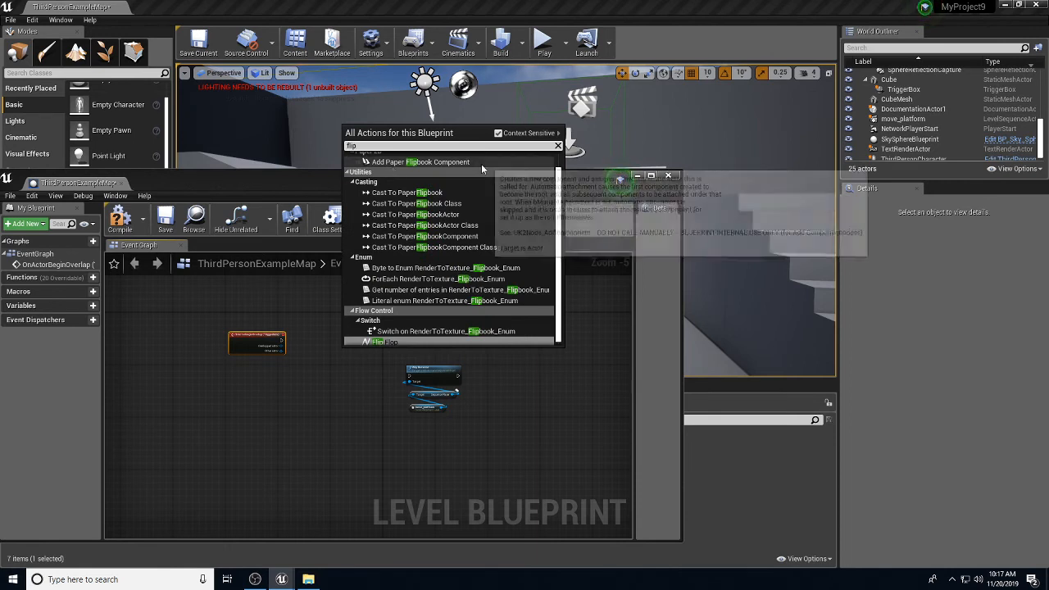
{"action": "left_click", "coordinate": [389, 343]}
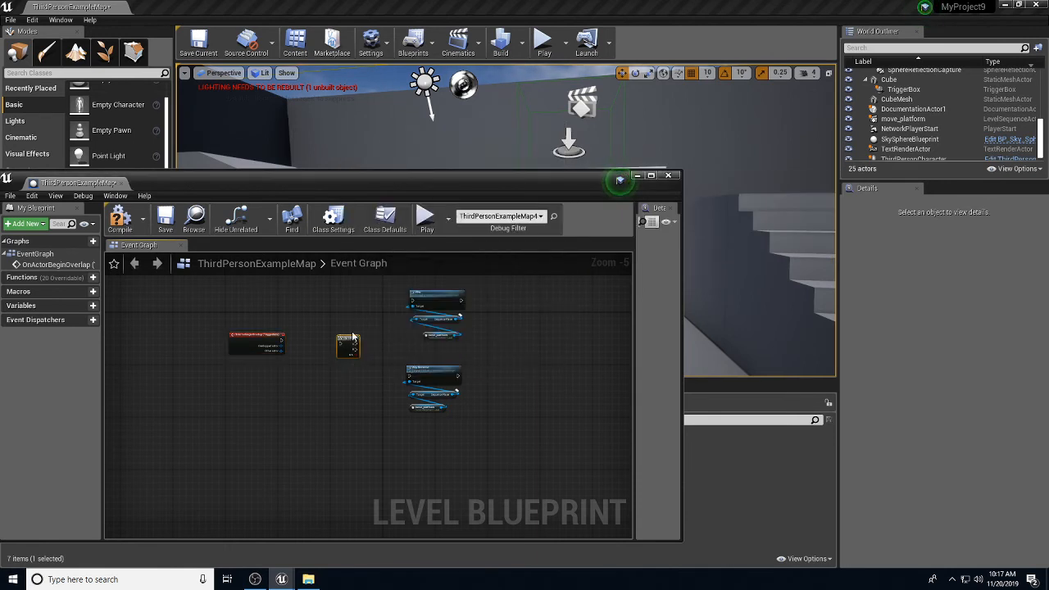
{"action": "scroll", "coordinate": [338, 348], "scroll_direction": "up", "scroll_amount": 3}
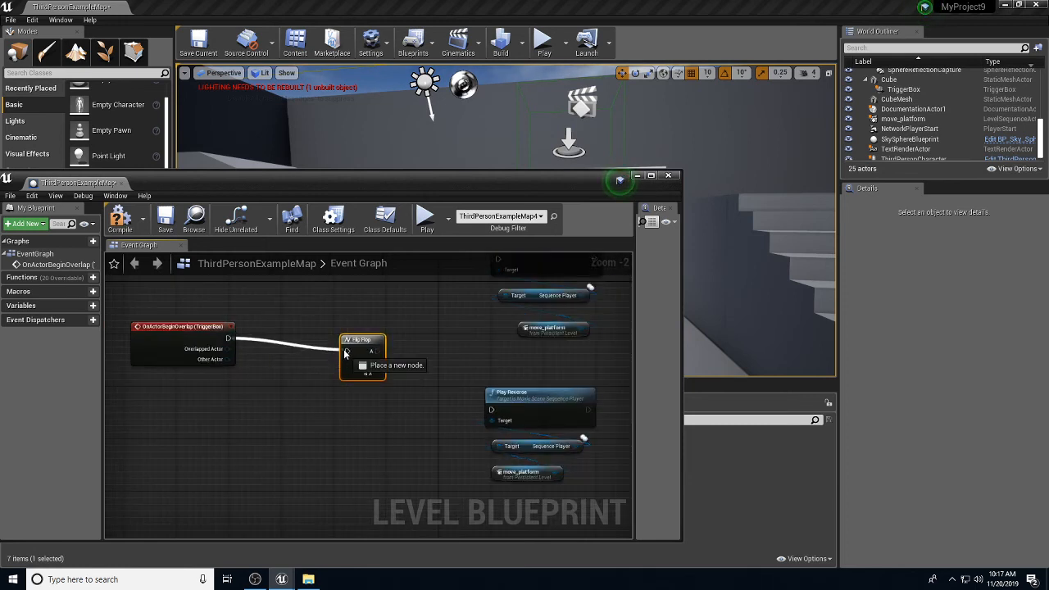
{"action": "left_click_drag", "start_coordinate": [367, 340], "coordinate": [351, 334]}
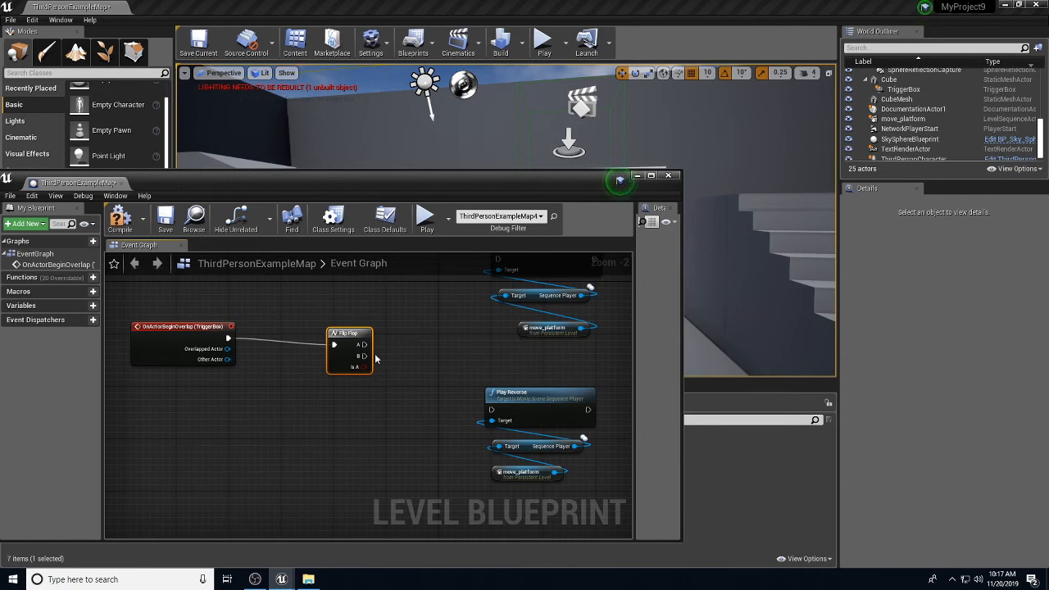
{"action": "right_click_drag", "start_coordinate": [398, 342], "coordinate": [395, 377]}
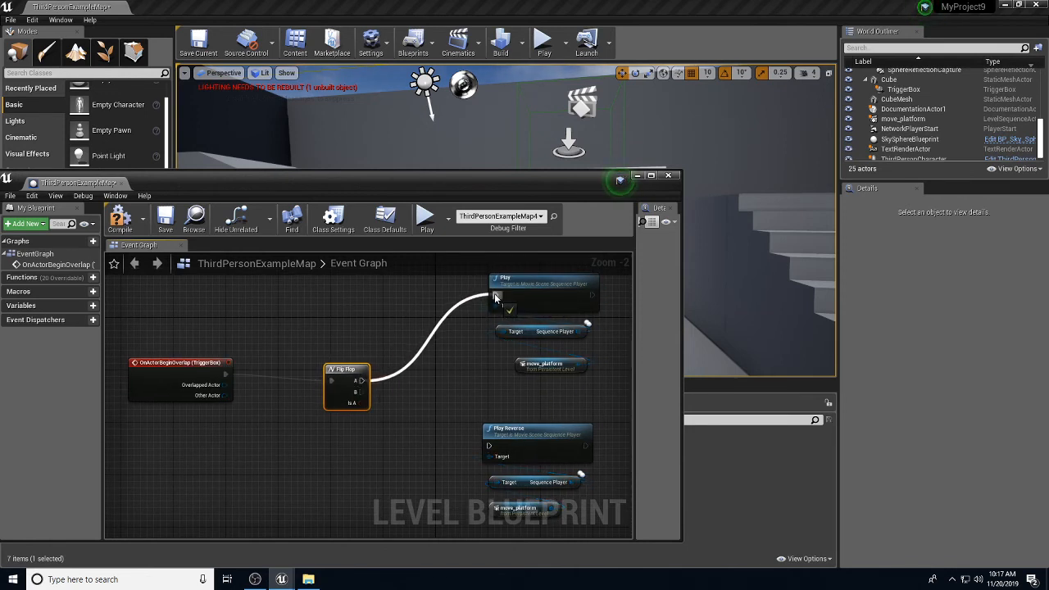
{"action": "left_click_drag", "start_coordinate": [362, 391], "coordinate": [487, 448]}
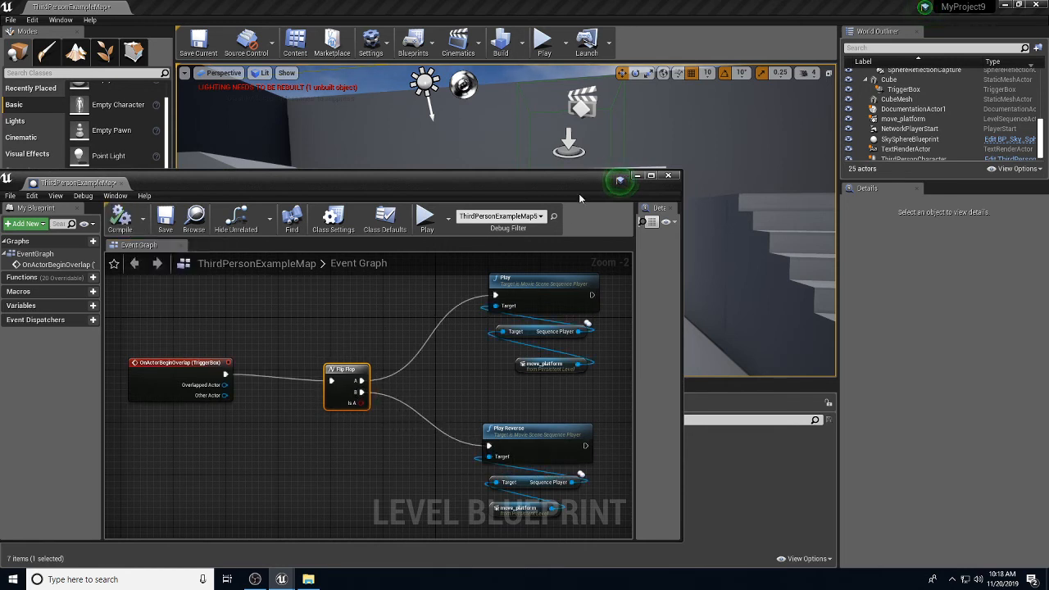
{"action": "left_click", "coordinate": [636, 177]}
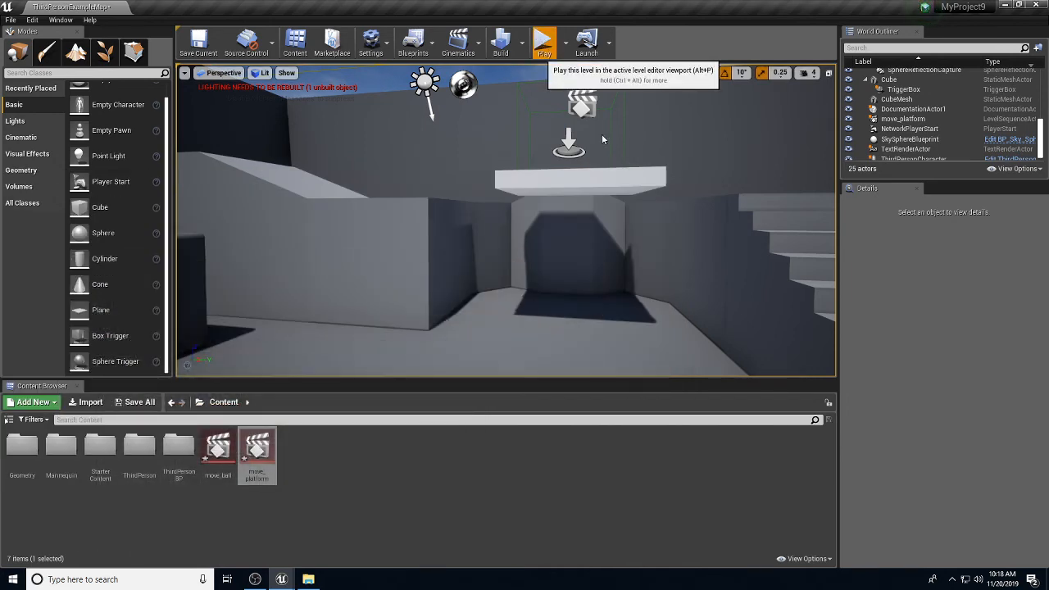
{"action": "left_click", "coordinate": [543, 41]}
{"action": "key", "text": "w"}
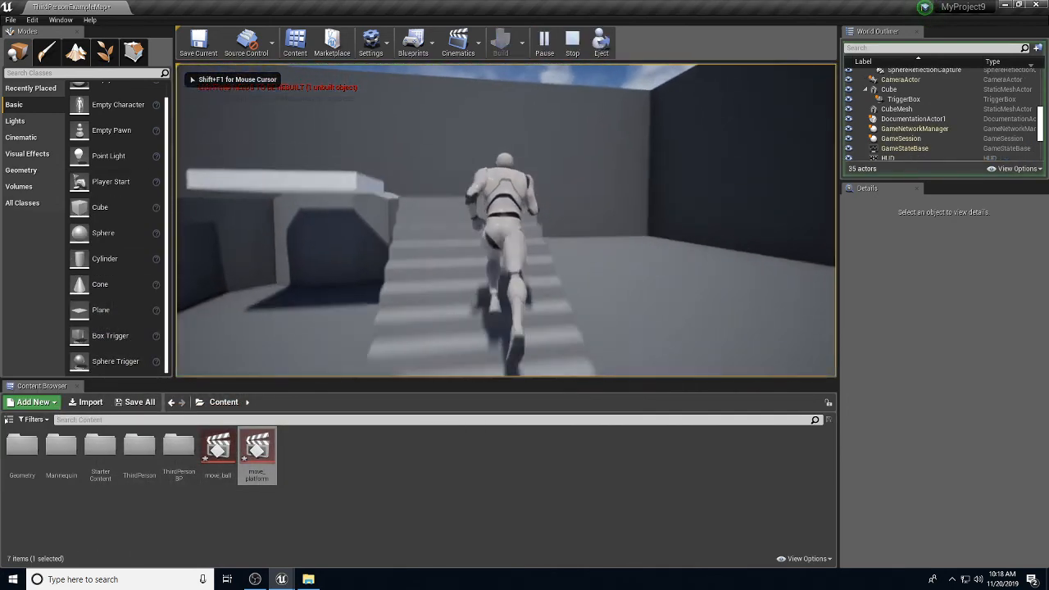
{"action": "key", "text": "w"}
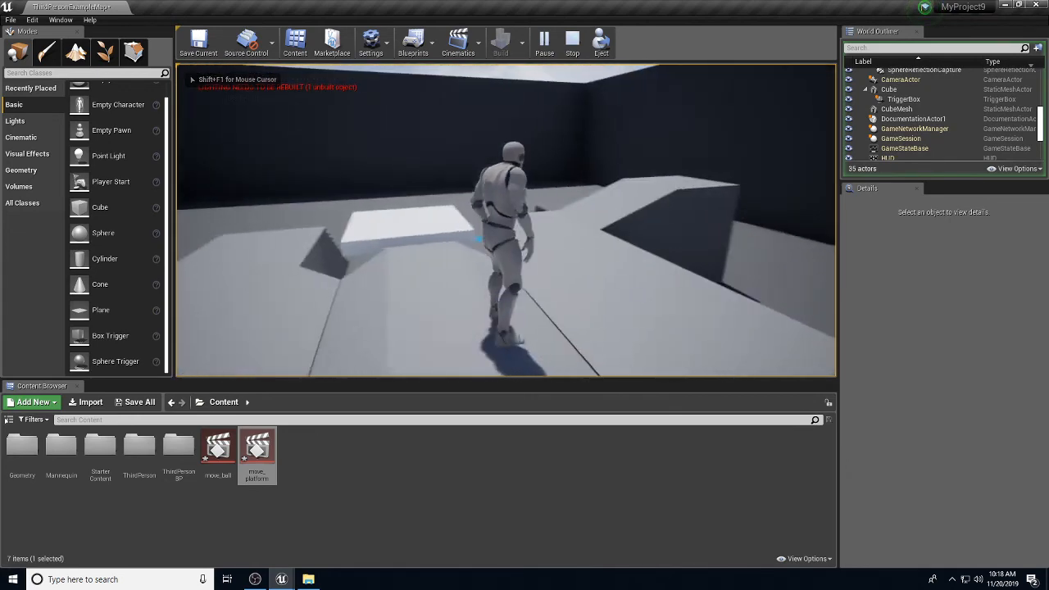
{"action": "key", "text": "w"}
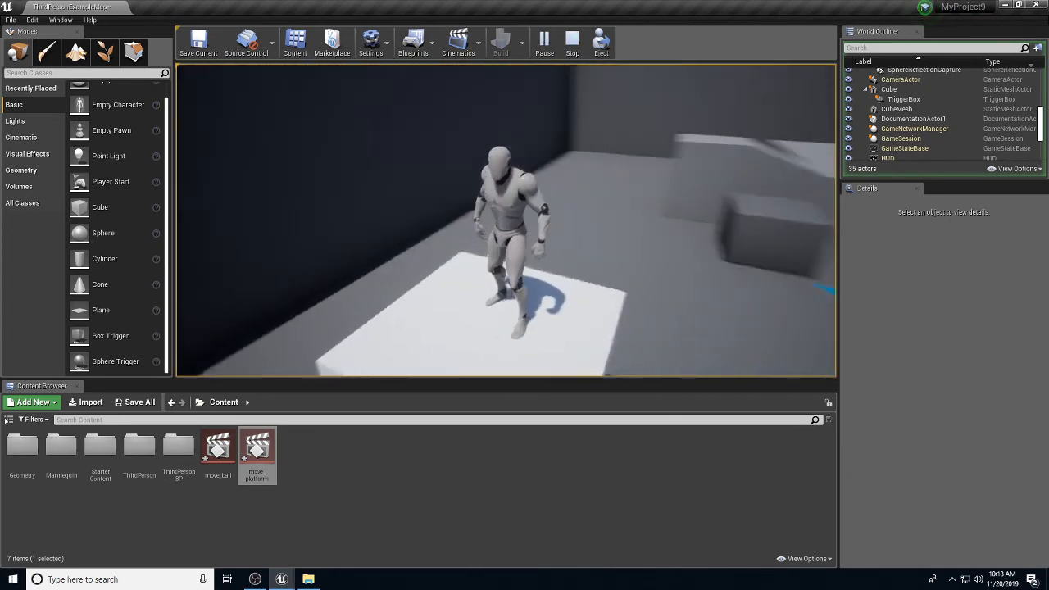
{"action": "key", "text": "w"}
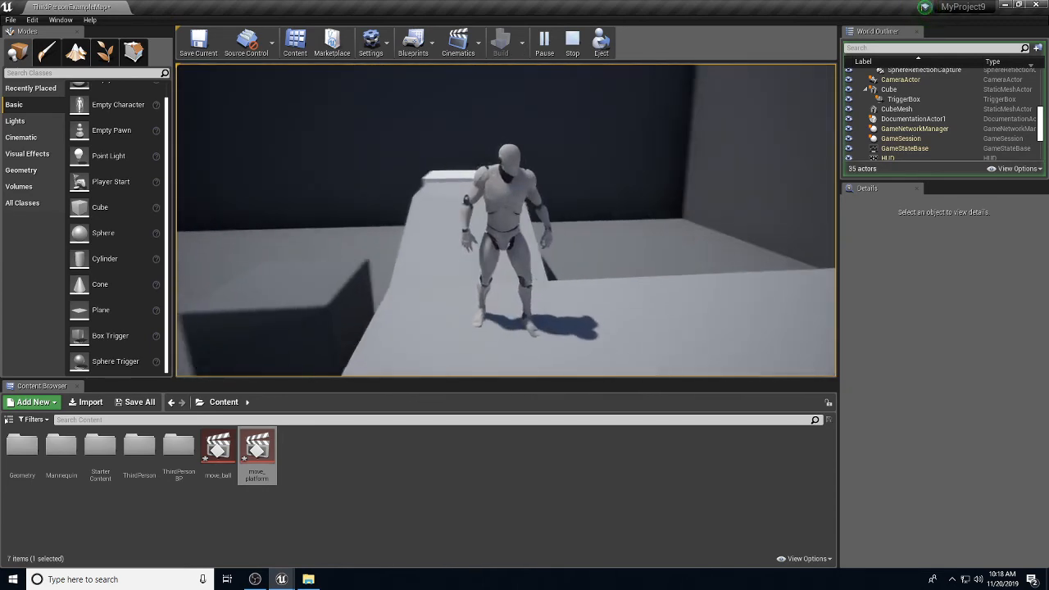
{"action": "key", "text": "w"}
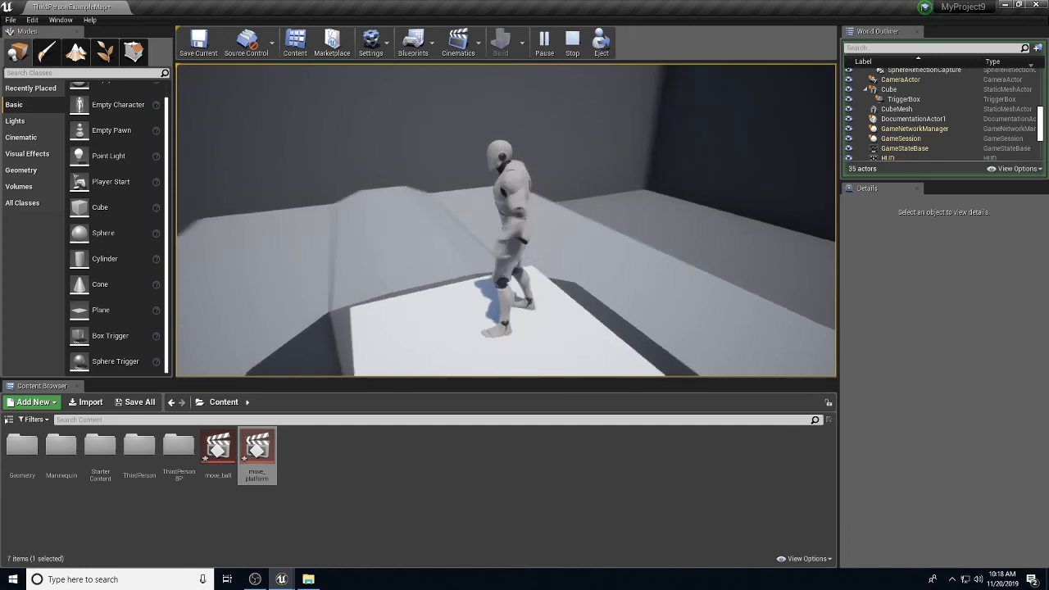
{"action": "key", "text": "w"}
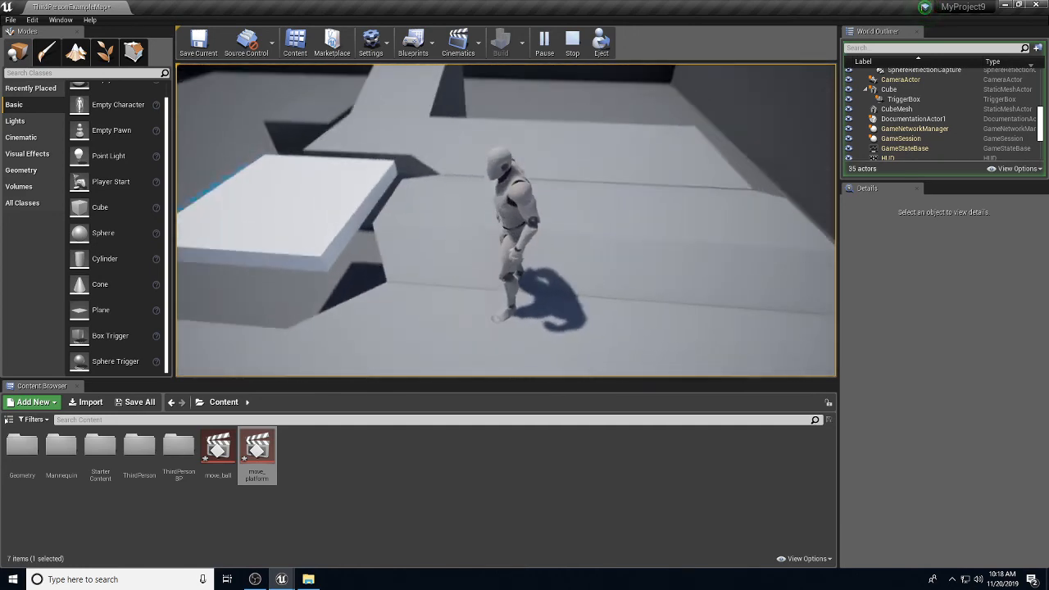
{"action": "key", "text": "w"}
{"action": "key", "text": "w"}
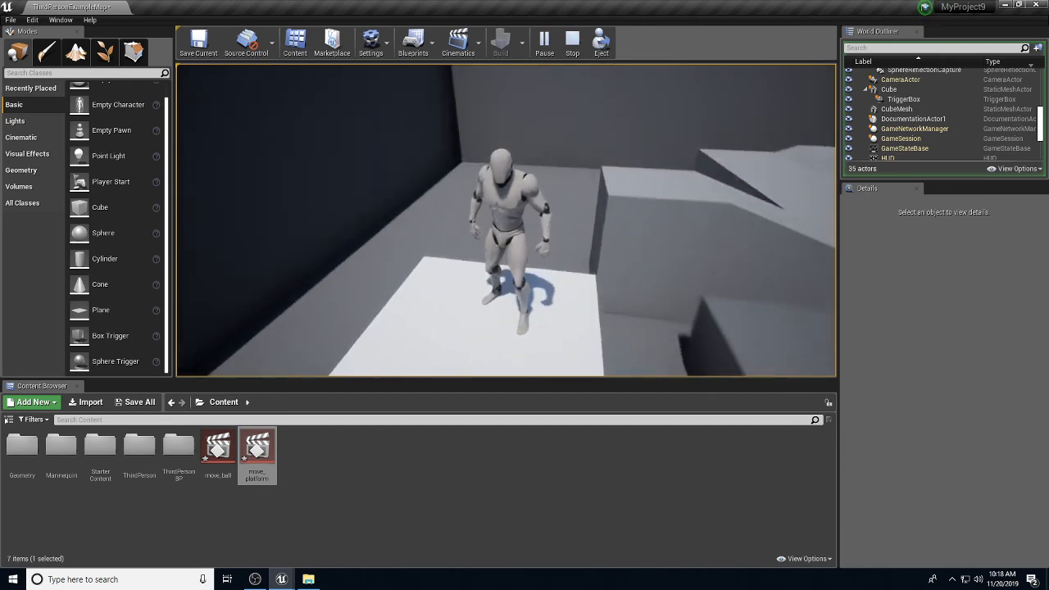
{"action": "key", "text": "w"}
{"action": "key", "text": "w"}
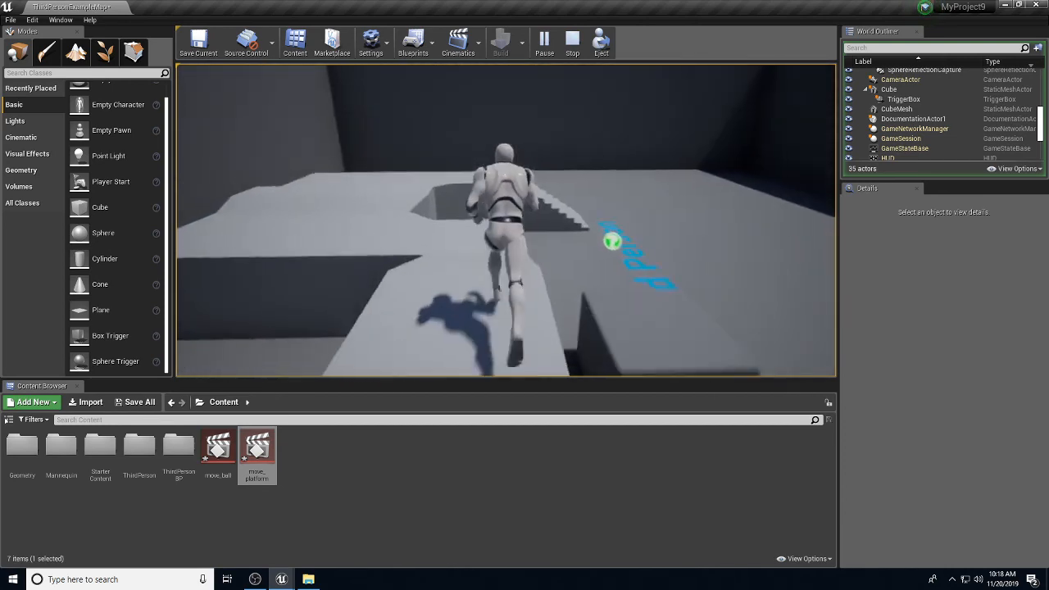
{"action": "key", "text": "w"}
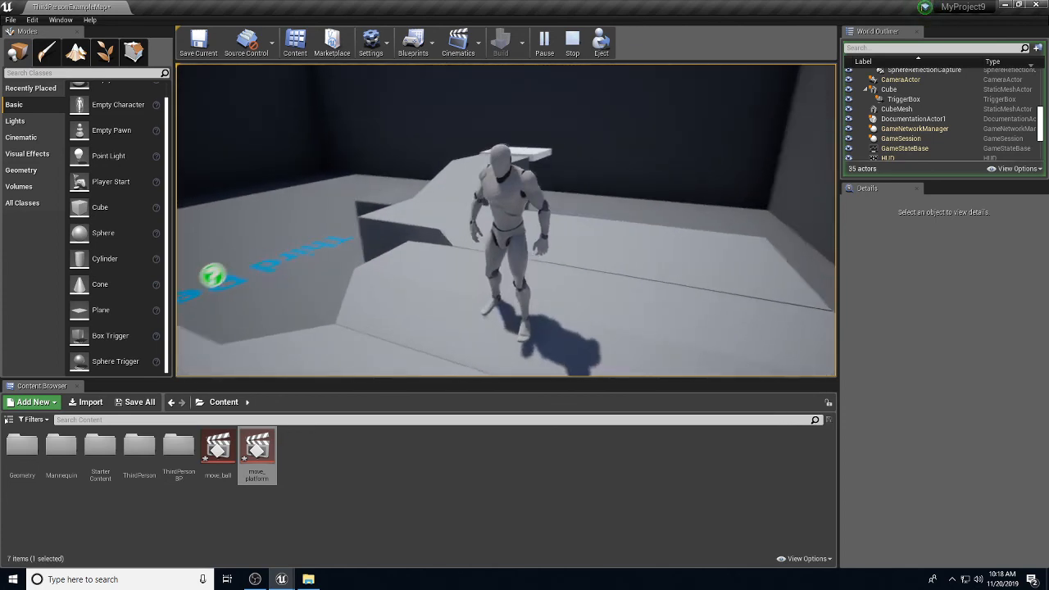
{"action": "key", "text": "Escape"}
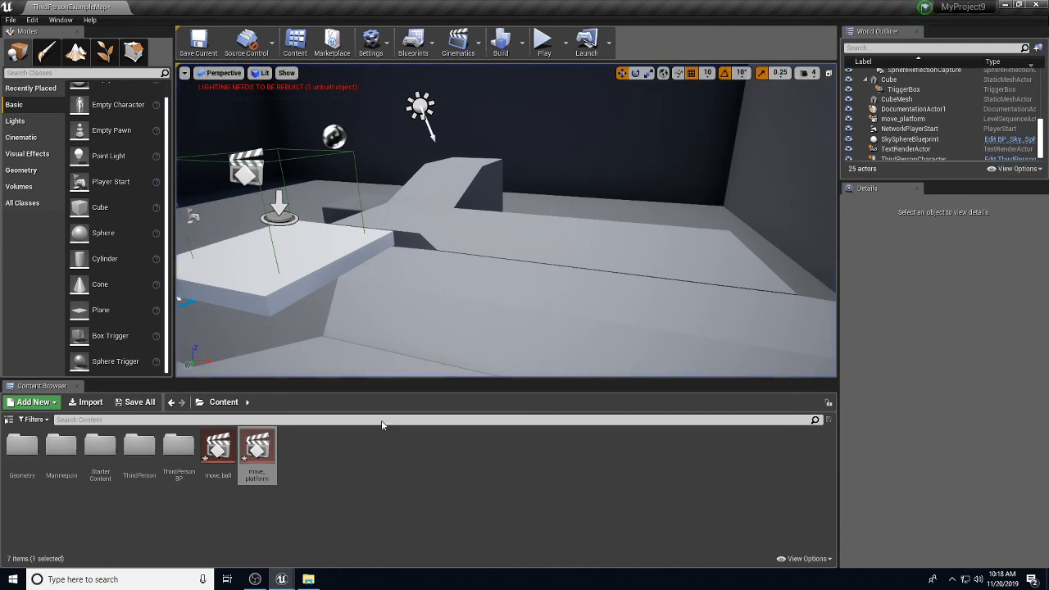